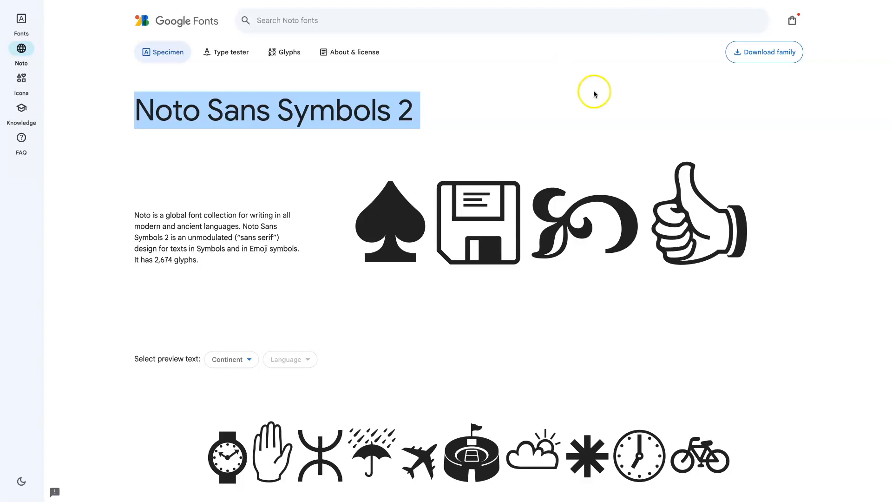
- Download the Noto Sans Symbols 2 family, then search Font Book for "noto" and open Noto Sans Symbols 2
{"action": "left_click", "coordinate": [752, 52]}
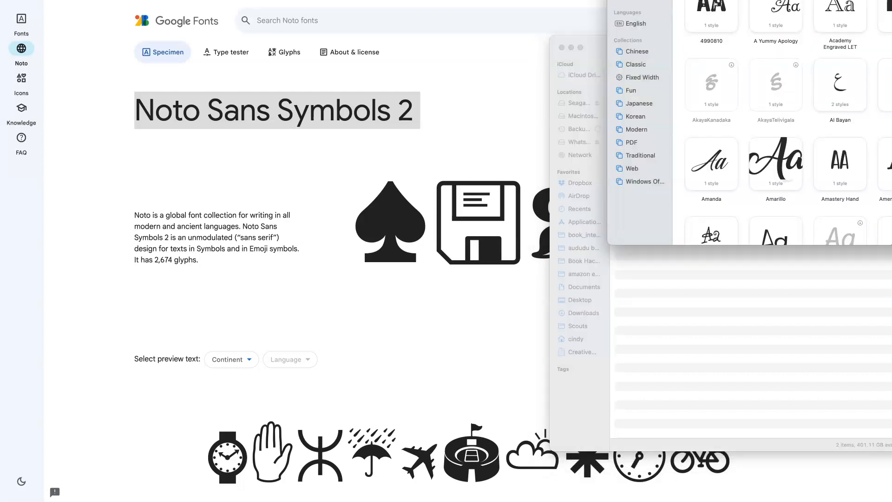
{"action": "left_click_drag", "start_coordinate": [767, 0], "coordinate": [460, 53]}
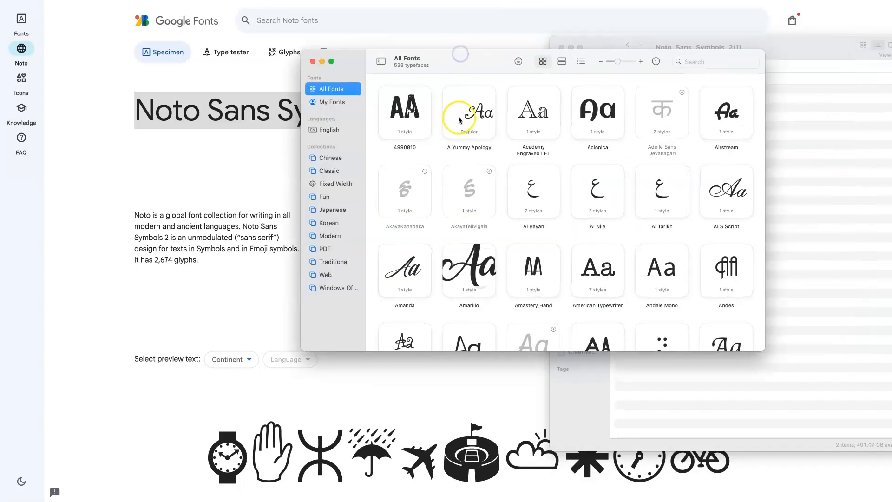
{"action": "left_click", "coordinate": [704, 61]}
{"action": "type", "text": "noto"}
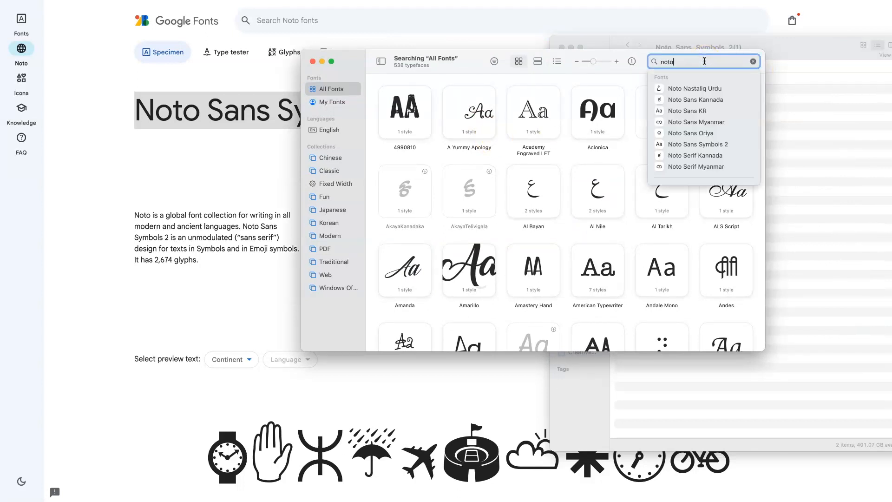
{"action": "left_click", "coordinate": [722, 140]}
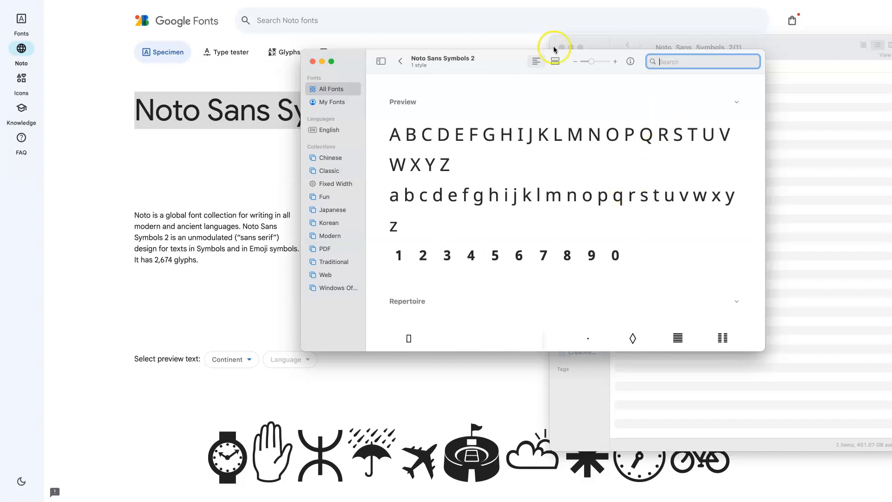
- Enlarge the font window and look through the symbols in the Noto Sans Symbols 2 repertoire
{"action": "left_click_drag", "start_coordinate": [338, 58], "coordinate": [46, 4]}
{"action": "left_click_drag", "start_coordinate": [483, 302], "coordinate": [891, 501]}
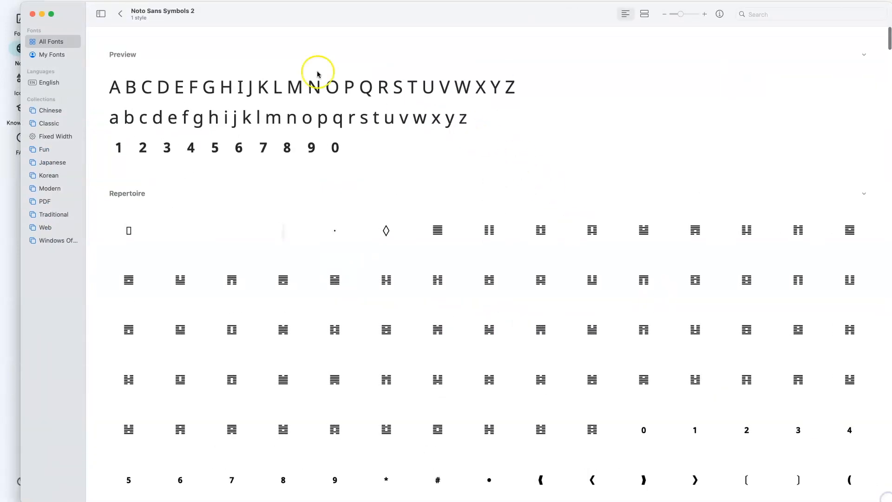
{"action": "scroll", "coordinate": [534, 144], "scroll_direction": "down", "scroll_amount": 15}
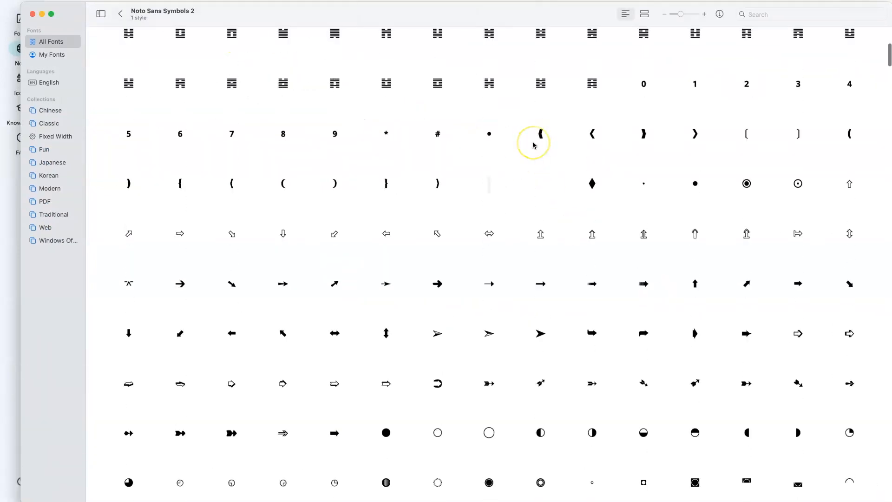
{"action": "scroll", "coordinate": [534, 145], "scroll_direction": "down", "scroll_amount": 20}
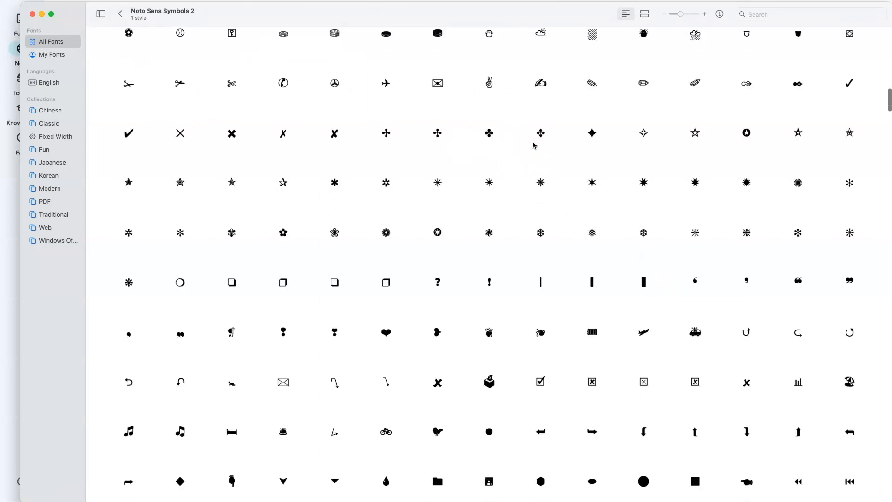
{"action": "scroll", "coordinate": [533, 145], "scroll_direction": "down", "scroll_amount": 8}
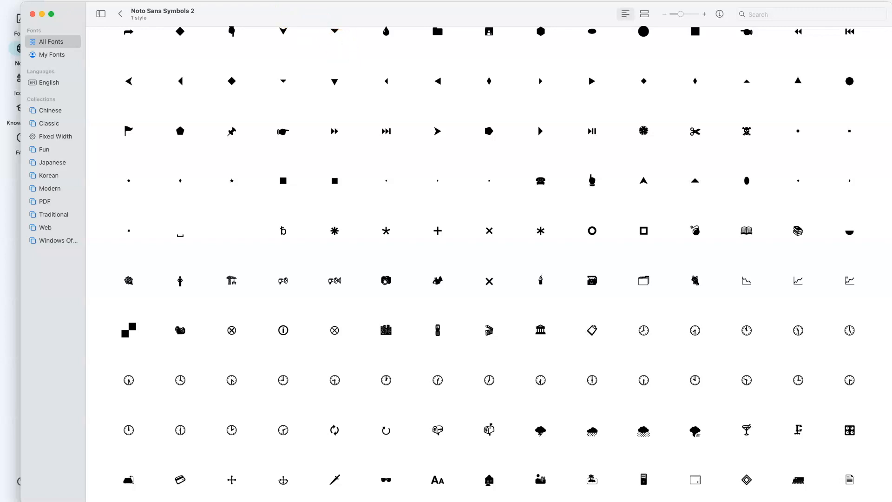
- Copy the black right-pointing pentagon glyph from Font Book and paste it into cell G1 of the Symbols Example spreadsheet
{"action": "key", "text": "super+Tab"}
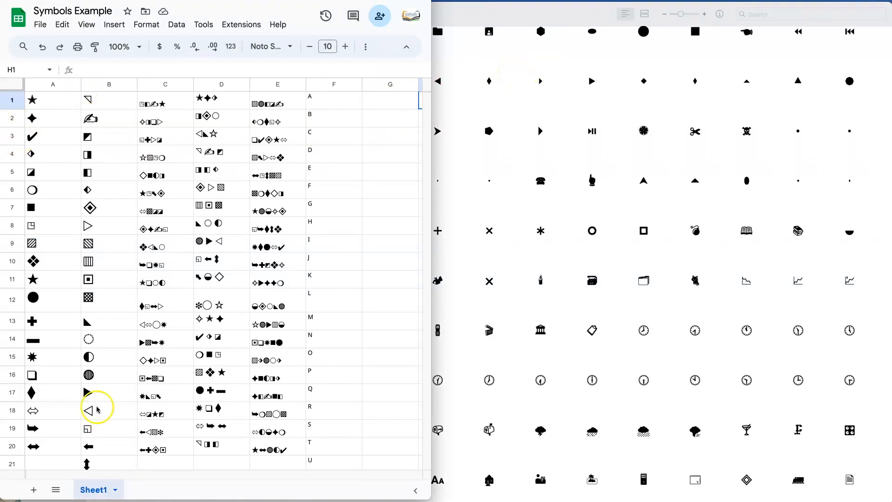
{"action": "left_click", "coordinate": [593, 245]}
{"action": "double_click", "coordinate": [489, 130]}
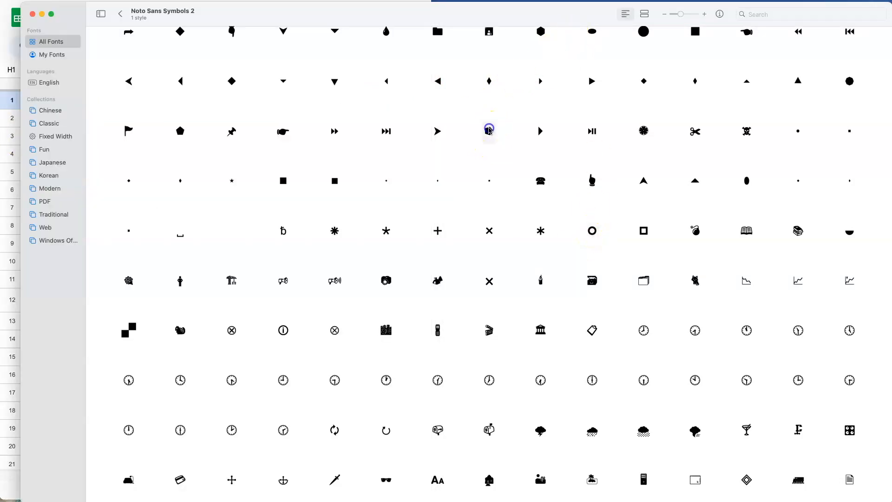
{"action": "left_click", "coordinate": [550, 107]}
{"action": "left_click", "coordinate": [557, 107]}
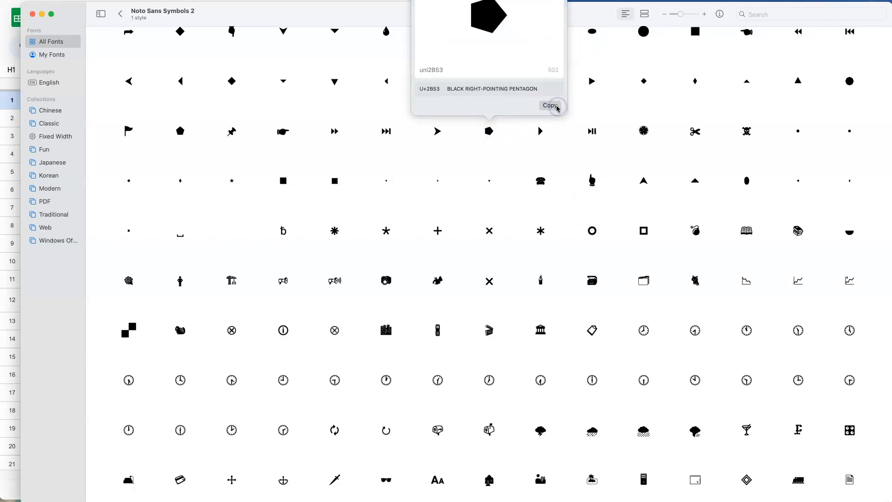
{"action": "key", "text": "super+Tab"}
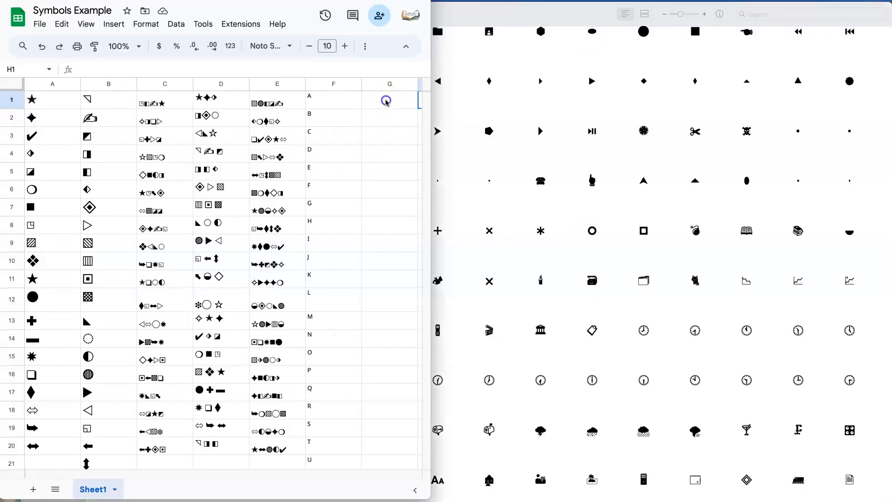
{"action": "left_click", "coordinate": [386, 101]}
{"action": "key", "text": "super+v"}
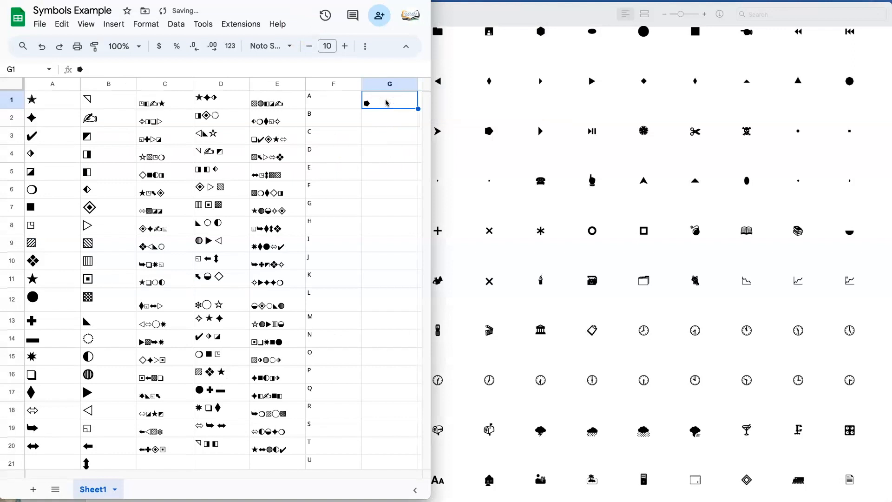
{"action": "left_click", "coordinate": [385, 118]}
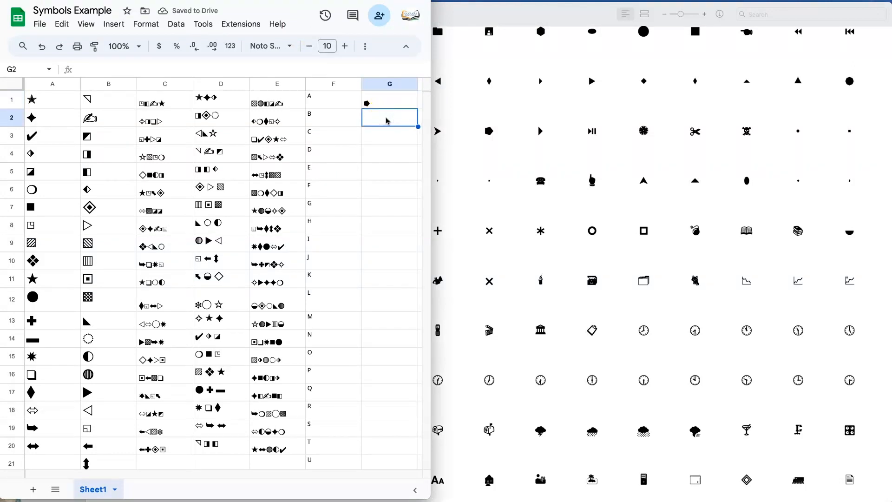
- Browse the Noto Sans Symbols 2 repertoire in Font Book for more usable arrows, circles, diamonds and squares
{"action": "left_click", "coordinate": [598, 175]}
{"action": "scroll", "coordinate": [601, 167], "scroll_direction": "down", "scroll_amount": 15}
{"action": "scroll", "coordinate": [601, 170], "scroll_direction": "down", "scroll_amount": 20}
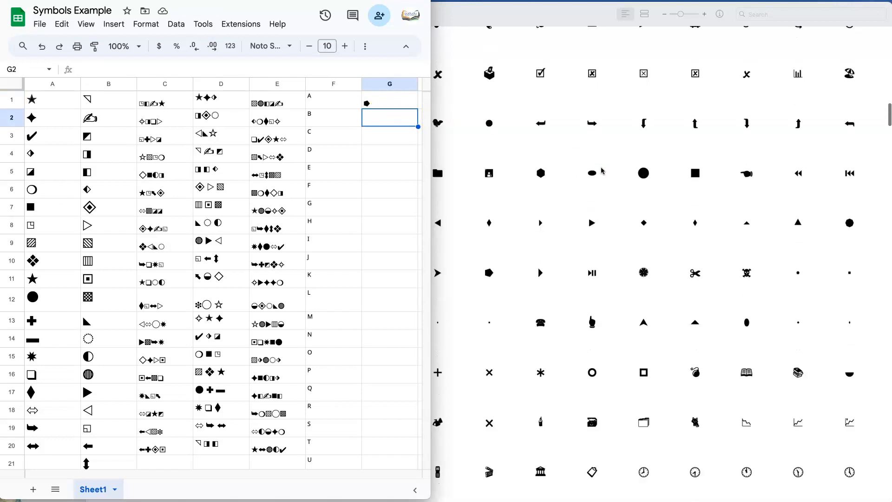
{"action": "scroll", "coordinate": [602, 171], "scroll_direction": "down", "scroll_amount": 5}
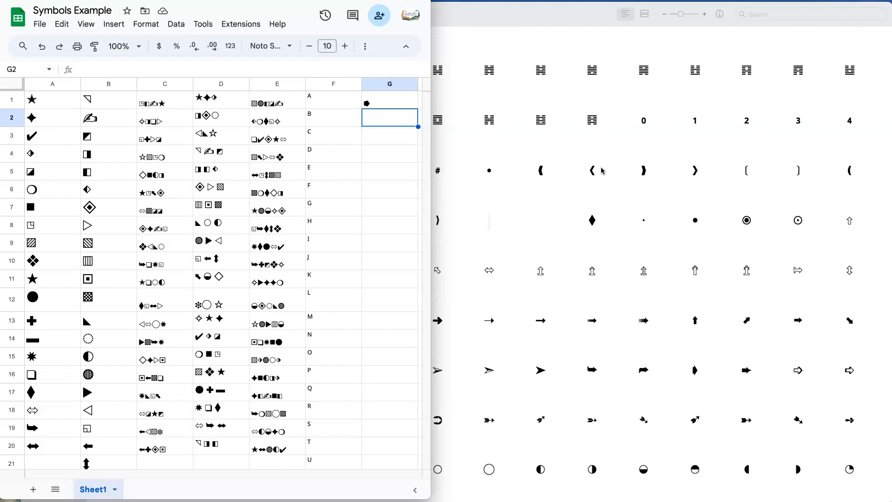
{"action": "left_click", "coordinate": [604, 65]}
{"action": "left_click", "coordinate": [212, 110]}
{"action": "scroll", "coordinate": [314, 114], "scroll_direction": "up", "scroll_amount": 8}
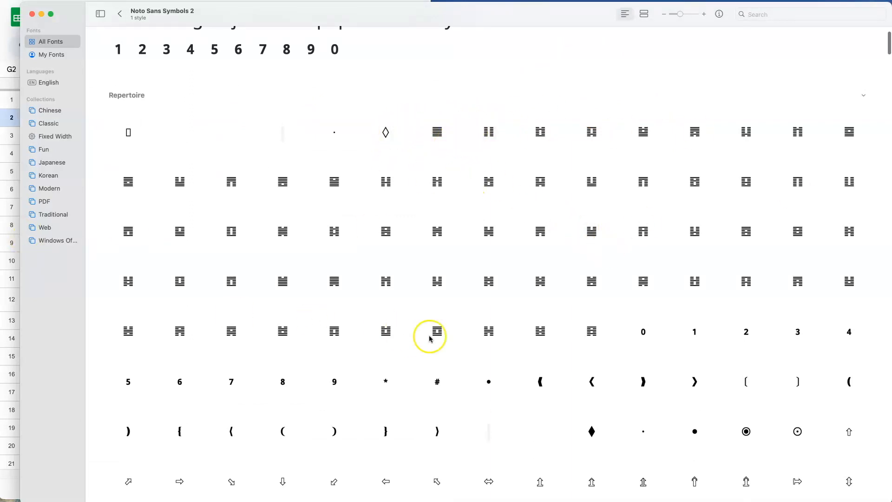
{"action": "scroll", "coordinate": [592, 297], "scroll_direction": "down", "scroll_amount": 6}
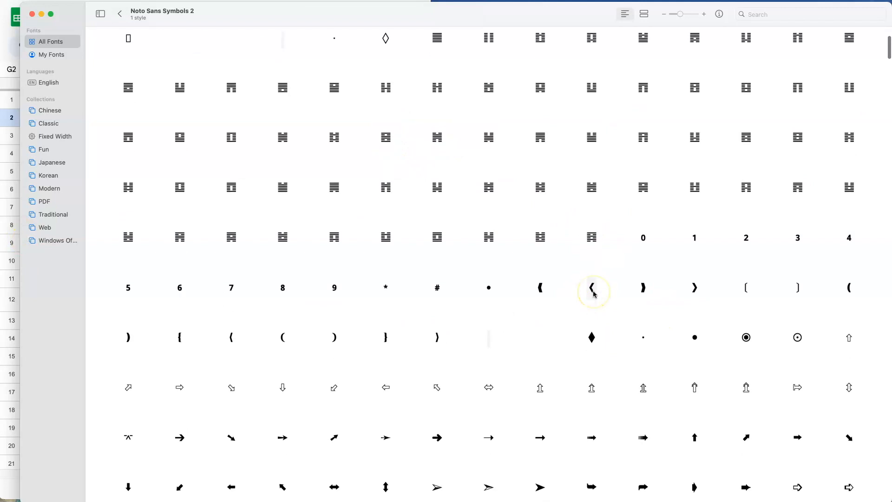
{"action": "scroll", "coordinate": [676, 232], "scroll_direction": "down", "scroll_amount": 6}
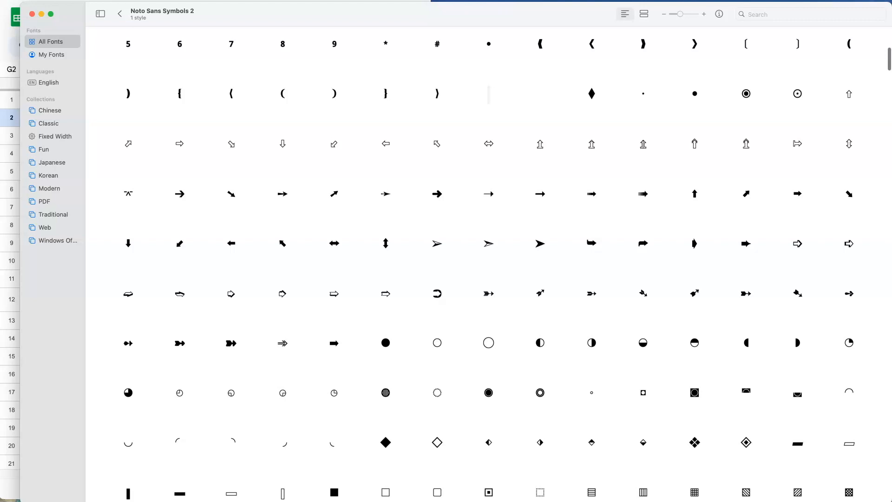
- Switch to the Symbols Example spreadsheet and review the full list of single symbols in column B
{"action": "key", "text": "super+Tab"}
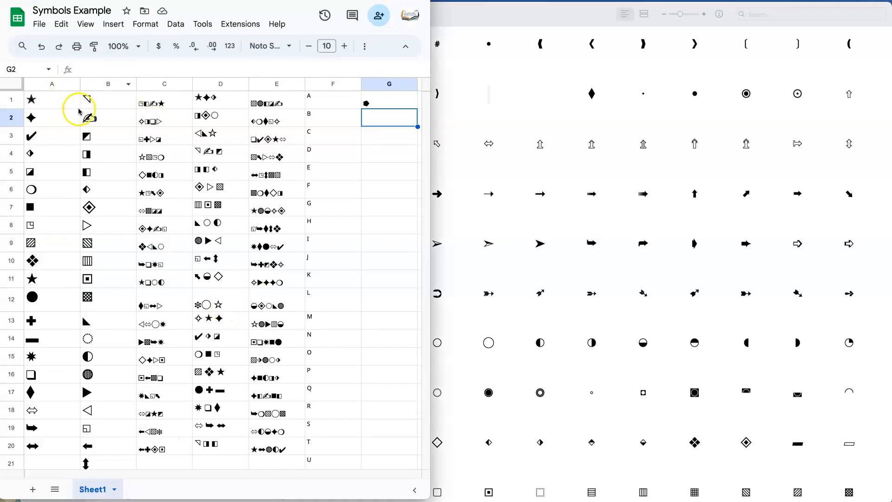
{"action": "left_click", "coordinate": [104, 100]}
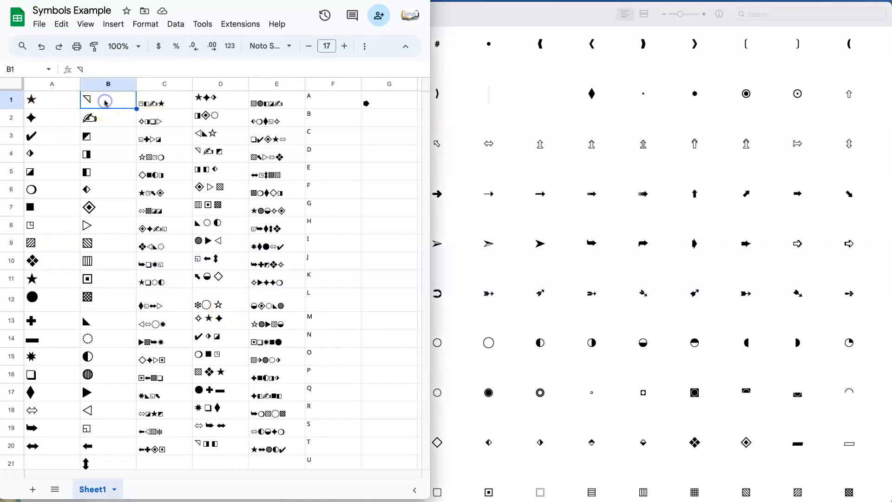
{"action": "scroll", "coordinate": [104, 144], "scroll_direction": "down", "scroll_amount": 2}
{"action": "scroll", "coordinate": [105, 148], "scroll_direction": "down", "scroll_amount": 10}
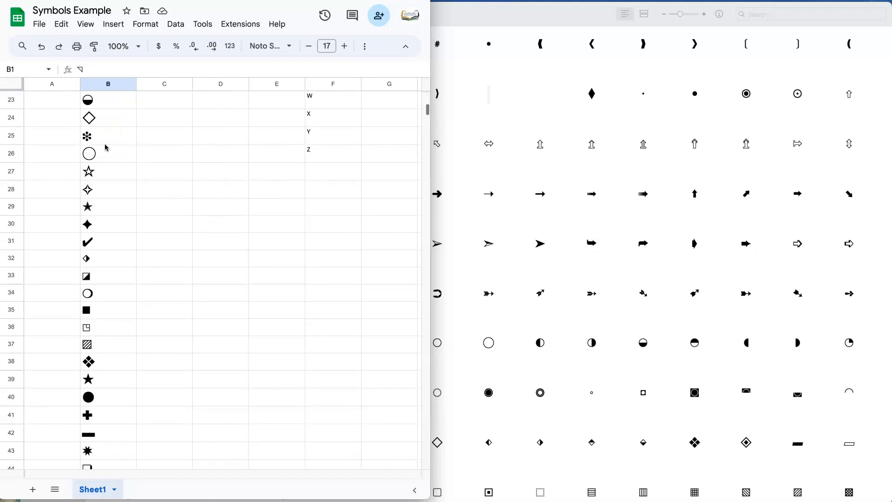
{"action": "scroll", "coordinate": [90, 279], "scroll_direction": "down", "scroll_amount": 1}
{"action": "scroll", "coordinate": [96, 140], "scroll_direction": "up", "scroll_amount": 7}
{"action": "scroll", "coordinate": [96, 129], "scroll_direction": "up", "scroll_amount": 6}
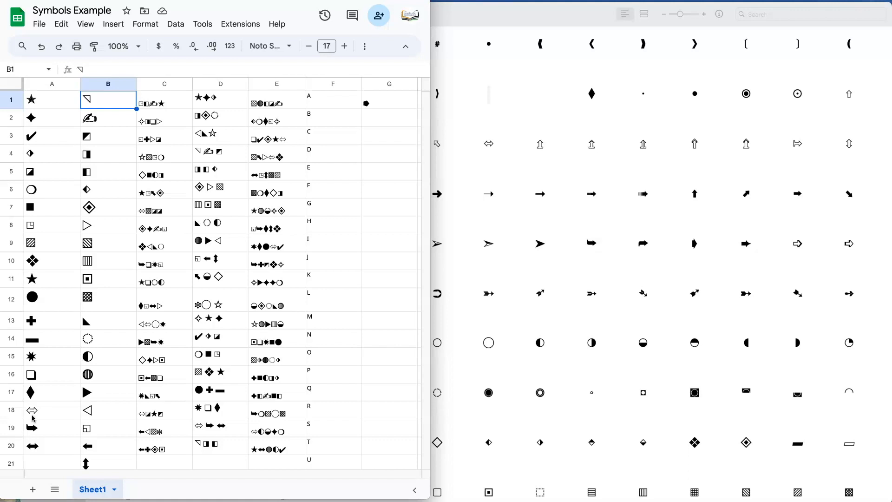
- Review the multi-character symbol sets in columns C, D and E of the spreadsheet
{"action": "left_click_drag", "start_coordinate": [175, 102], "coordinate": [171, 451]}
{"action": "left_click_drag", "start_coordinate": [222, 100], "coordinate": [239, 442]}
{"action": "left_click", "coordinate": [277, 105]}
{"action": "left_click_drag", "start_coordinate": [279, 125], "coordinate": [283, 447]}
{"action": "left_click", "coordinate": [350, 264]}
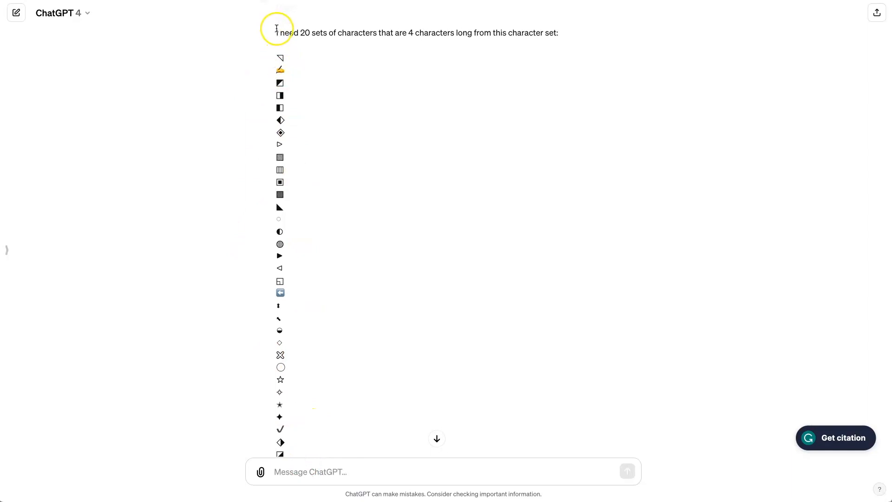
- Review the ChatGPT prompts for 20 sets of 4-character and 5-character symbol combinations and the generated lists
{"action": "left_click_drag", "start_coordinate": [276, 31], "coordinate": [565, 35]}
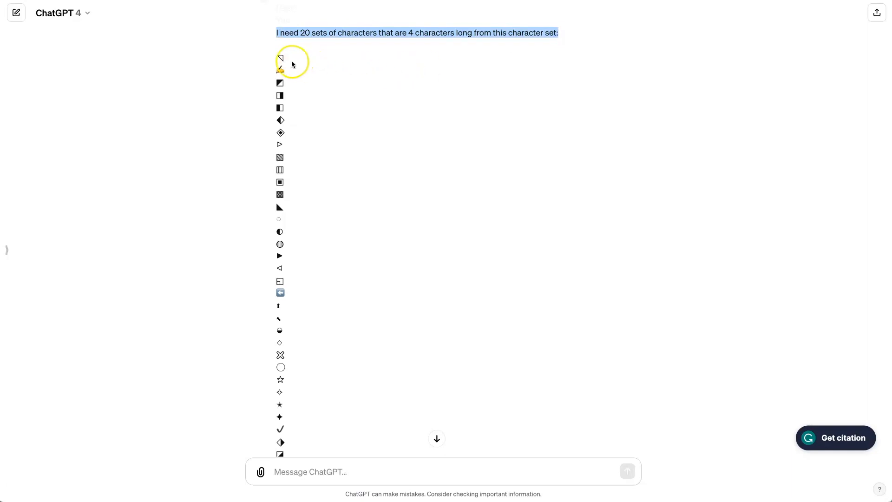
{"action": "scroll", "coordinate": [280, 70], "scroll_direction": "down", "scroll_amount": 3}
{"action": "scroll", "coordinate": [281, 72], "scroll_direction": "down", "scroll_amount": 10}
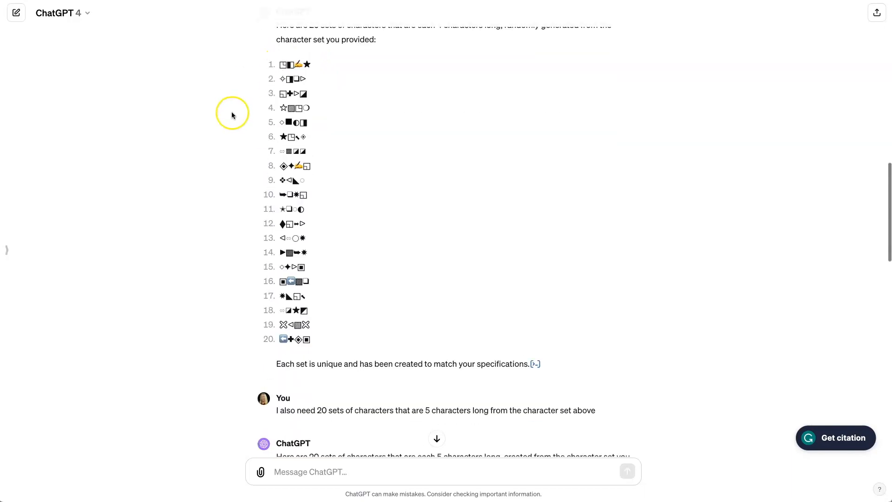
{"action": "left_click_drag", "start_coordinate": [275, 64], "coordinate": [324, 335]}
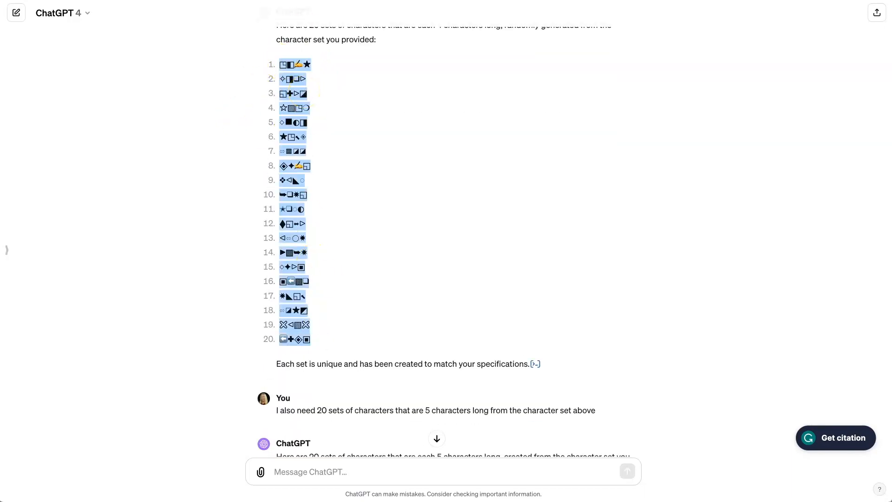
{"action": "scroll", "coordinate": [436, 149], "scroll_direction": "down", "scroll_amount": 1}
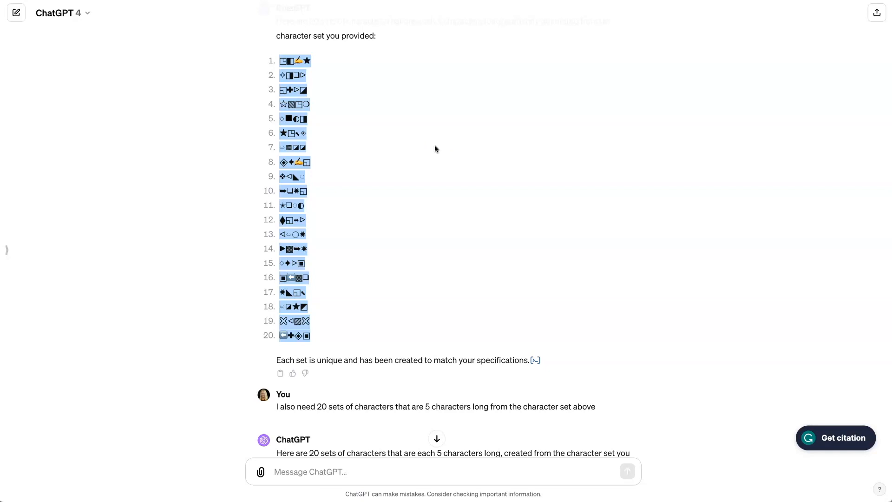
{"action": "scroll", "coordinate": [435, 147], "scroll_direction": "down", "scroll_amount": 5}
{"action": "left_click_drag", "start_coordinate": [596, 140], "coordinate": [318, 140]}
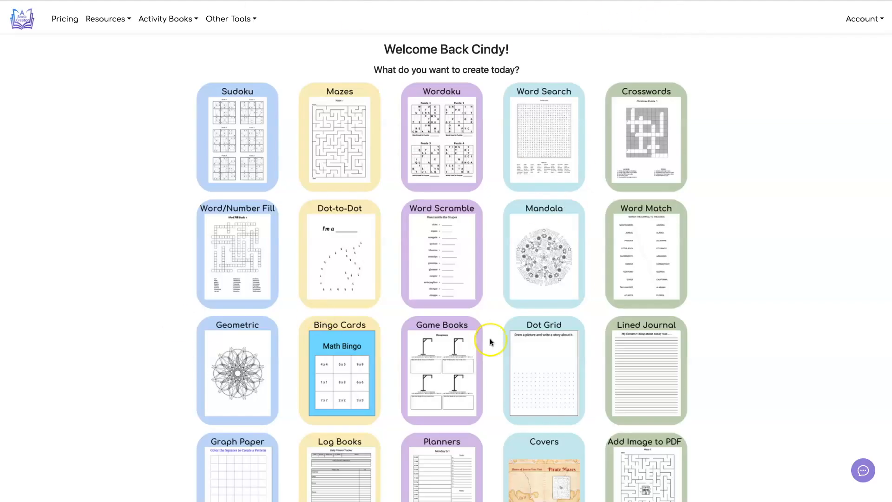
- Open the Fonts Manager in A Book Creator and upload NotoSansSymbols2-Regular.ttf from the Noto_Sans_Symbols_2(1) folder
{"action": "left_click", "coordinate": [873, 21]}
{"action": "left_click", "coordinate": [859, 70]}
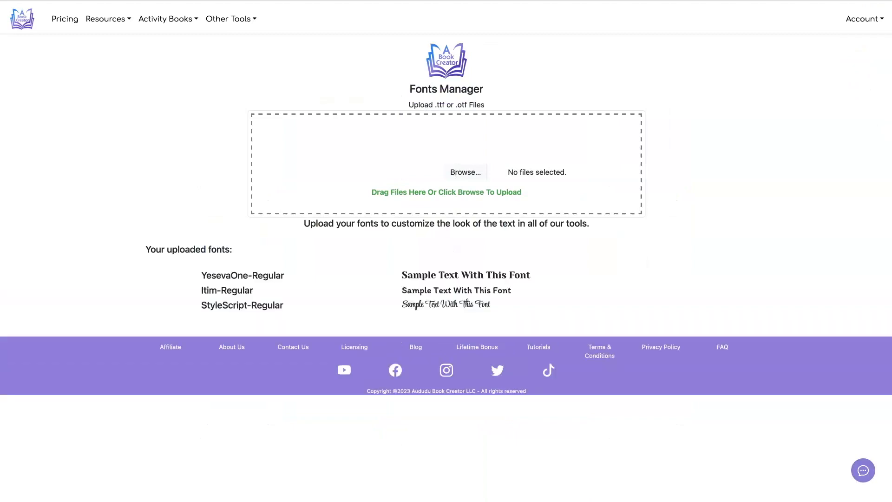
{"action": "key", "text": "super+Tab"}
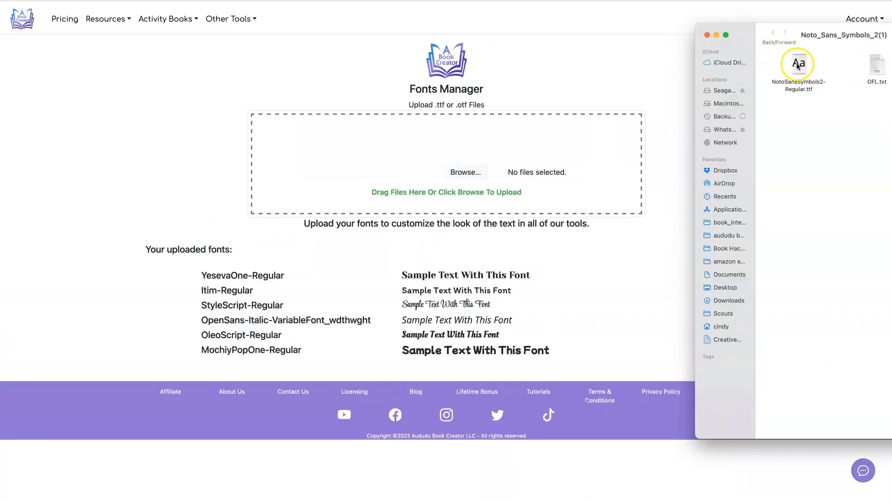
{"action": "left_click_drag", "start_coordinate": [799, 65], "coordinate": [456, 148]}
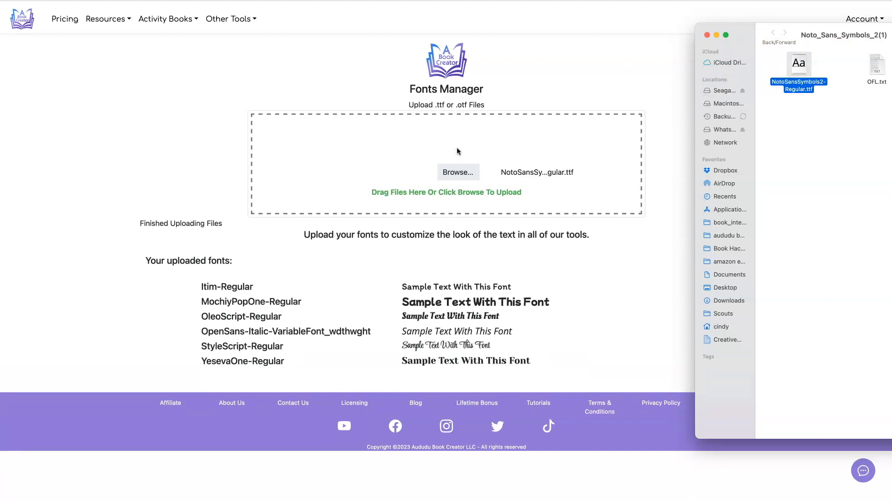
{"action": "left_click", "coordinate": [531, 375]}
{"action": "left_click_drag", "start_coordinate": [488, 378], "coordinate": [168, 373]}
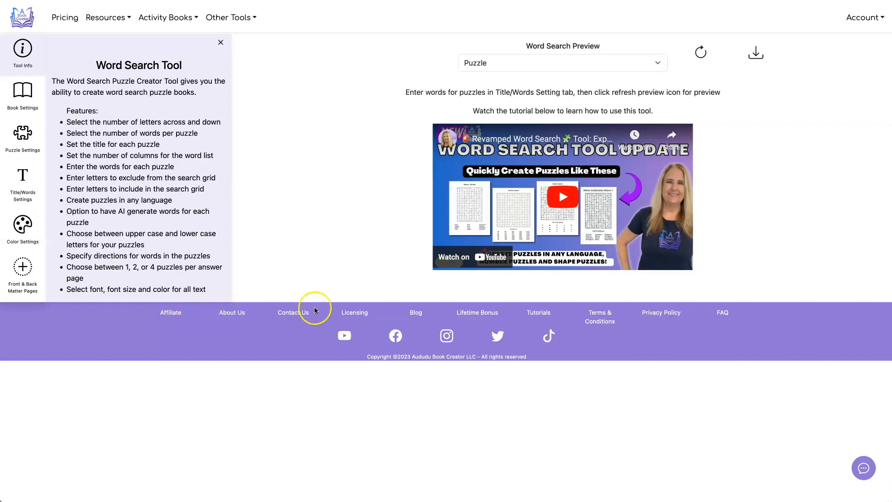
- Set the word search book's standard trim size to 8.5" X 11" and open the puzzle settings
{"action": "left_click", "coordinate": [22, 93]}
{"action": "left_click", "coordinate": [149, 78]}
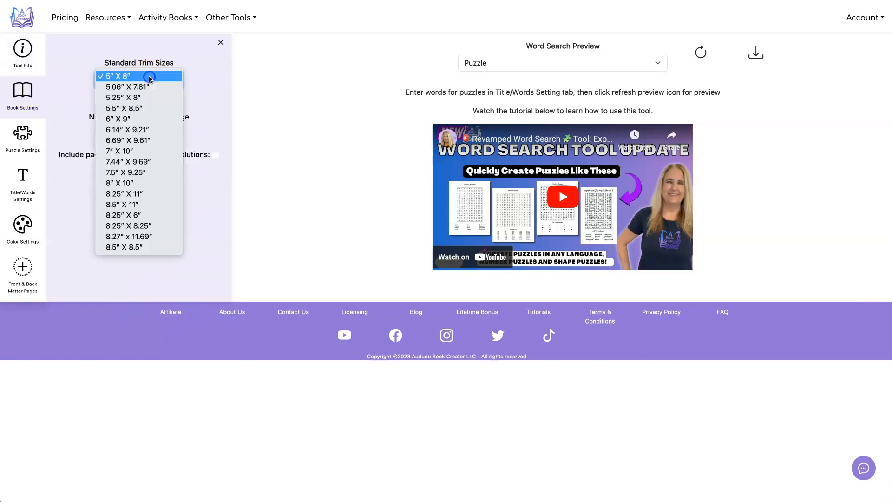
{"action": "left_click", "coordinate": [140, 204]}
{"action": "left_click", "coordinate": [23, 134]}
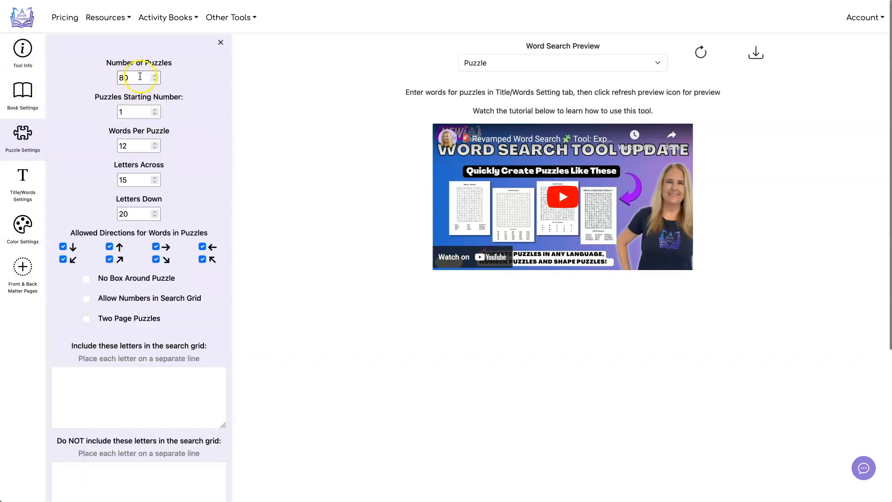
- Set the number of puzzles to 1 in the puzzle settings
{"action": "left_click_drag", "start_coordinate": [132, 79], "coordinate": [109, 80]}
{"action": "type", "text": "1"}
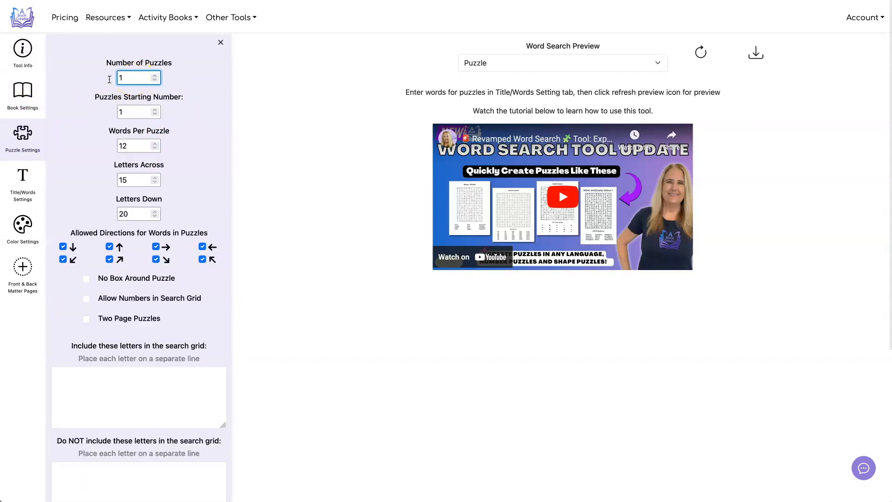
{"action": "left_click", "coordinate": [134, 111]}
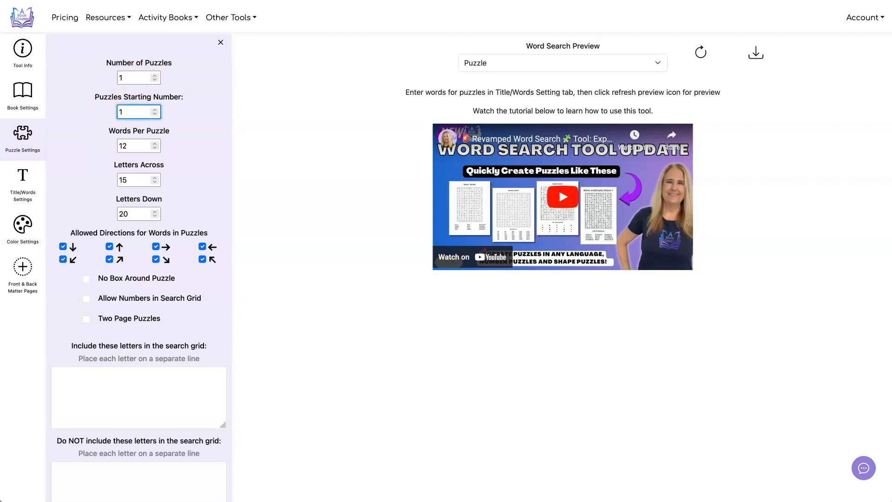
- Copy the symbols in cells B1:B28 of the Symbols Example spreadsheet into the list of letters to include in the search grid
{"action": "key", "text": "super+Tab"}
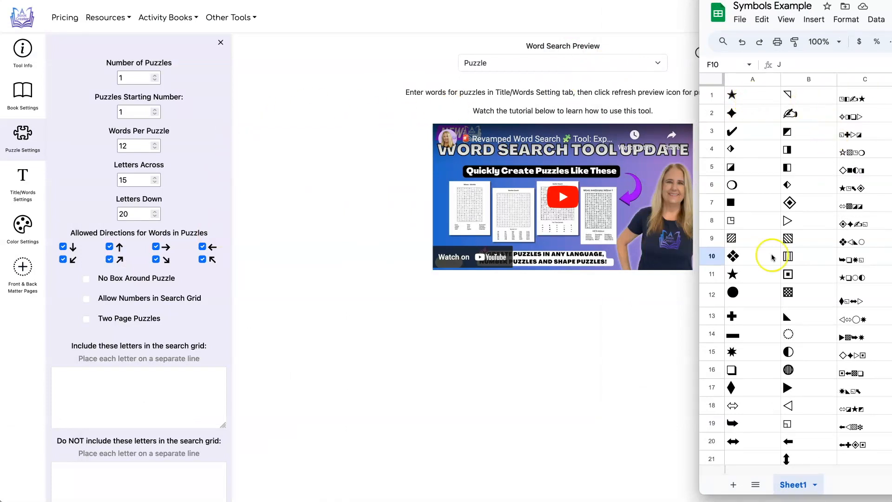
{"action": "scroll", "coordinate": [807, 197], "scroll_direction": "down", "scroll_amount": 5}
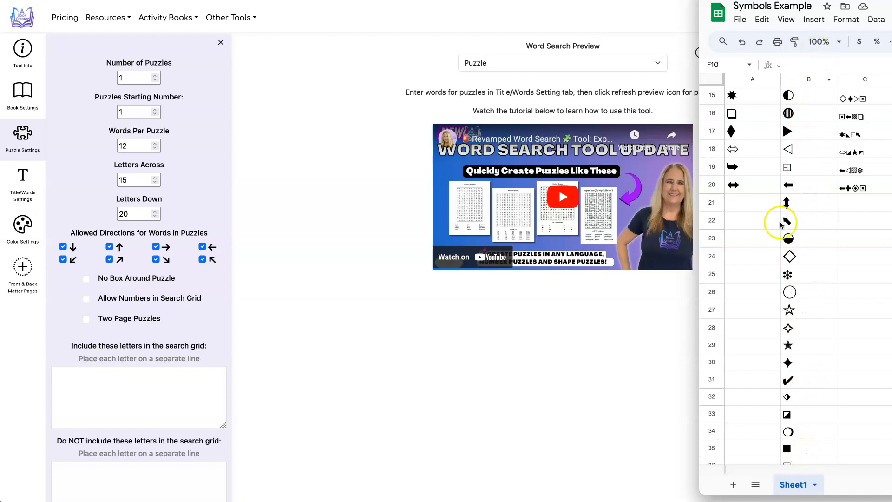
{"action": "scroll", "coordinate": [743, 253], "scroll_direction": "up", "scroll_amount": 5}
{"action": "left_click", "coordinate": [742, 97]}
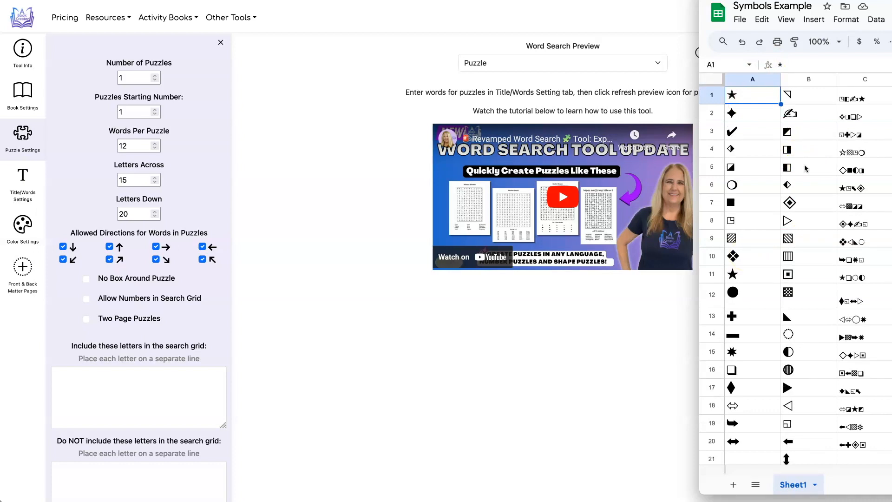
{"action": "left_click", "coordinate": [795, 103]}
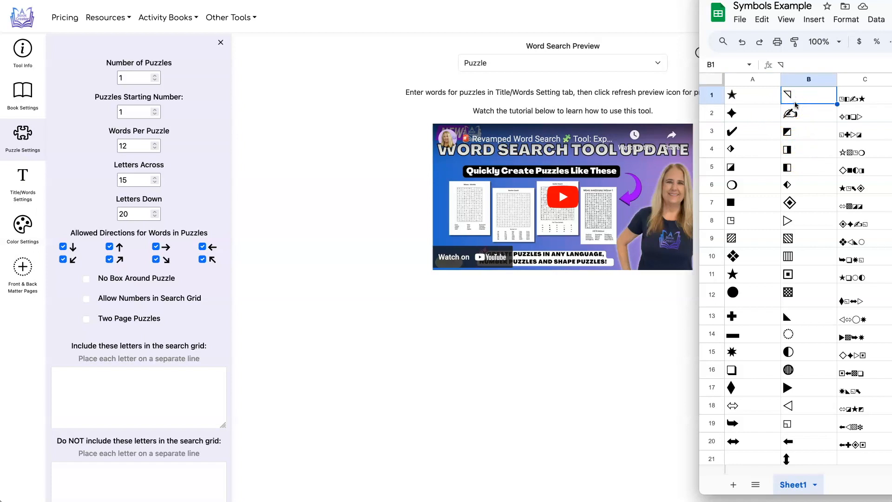
{"action": "left_click", "coordinate": [805, 115]}
{"action": "scroll", "coordinate": [805, 116], "scroll_direction": "down", "scroll_amount": 5}
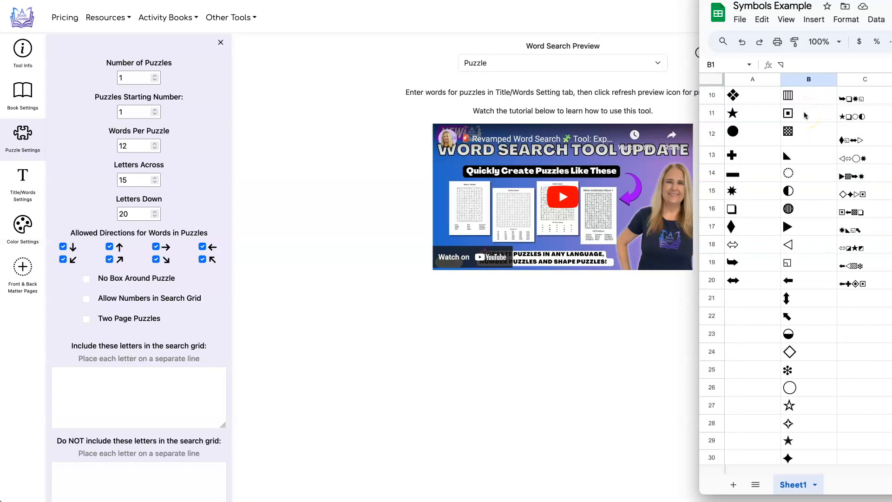
{"action": "scroll", "coordinate": [805, 115], "scroll_direction": "down", "scroll_amount": 2}
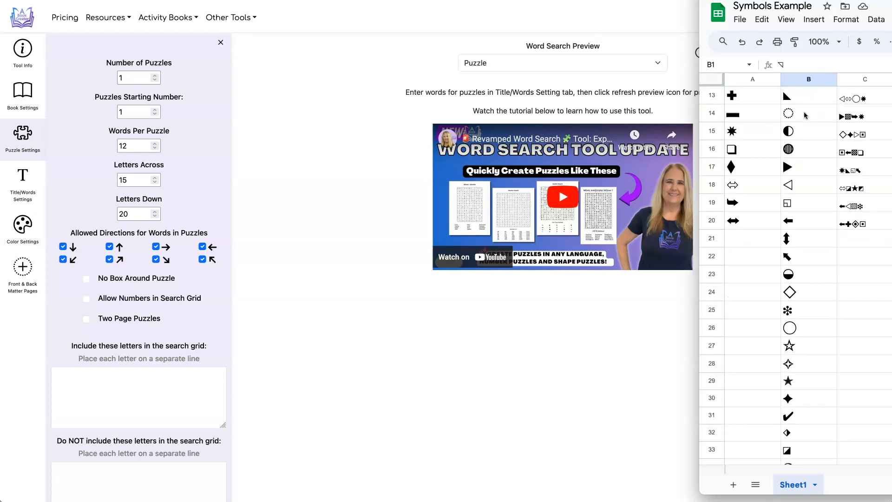
{"action": "left_click", "coordinate": [799, 368], "text": "shift"}
{"action": "key", "text": "ctrl+c"}
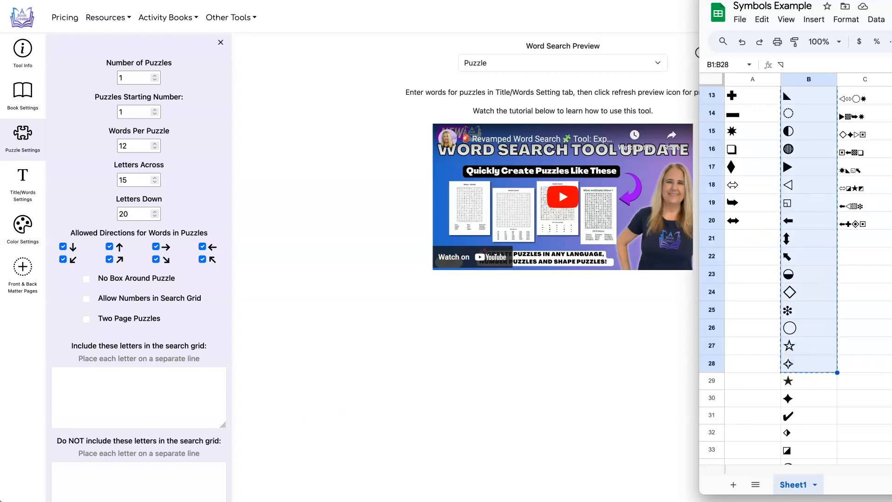
{"action": "left_click", "coordinate": [84, 379]}
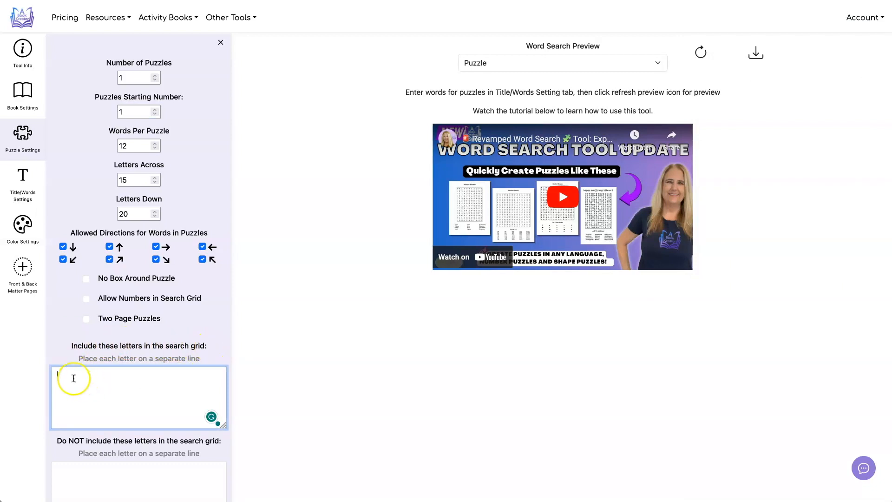
{"action": "key", "text": "ctrl+v"}
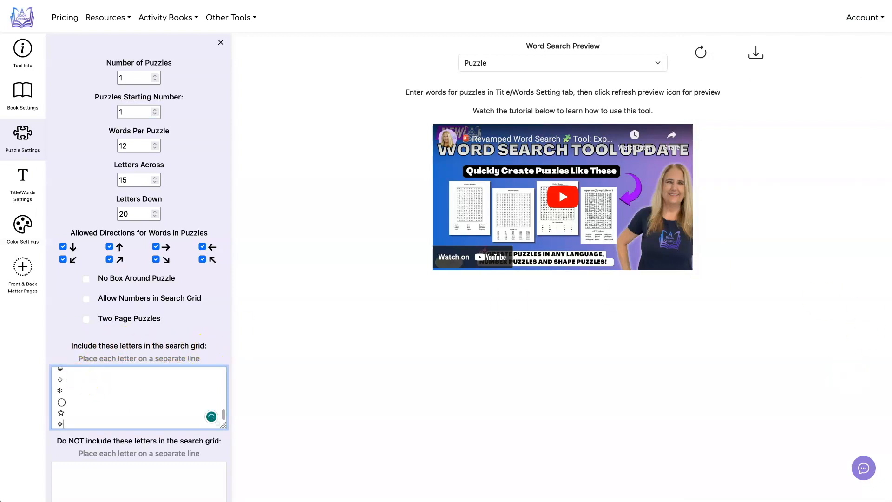
- Copy the single symbols in cells A1:A20 of the Symbols Example spreadsheet
{"action": "key", "text": "super+Tab"}
{"action": "left_click", "coordinate": [738, 216]}
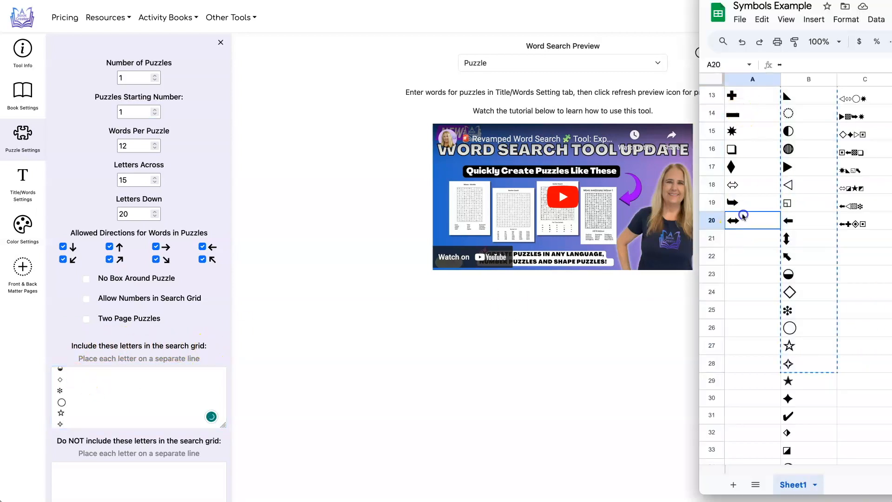
{"action": "scroll", "coordinate": [743, 216], "scroll_direction": "up", "scroll_amount": 3}
{"action": "scroll", "coordinate": [744, 217], "scroll_direction": "up", "scroll_amount": 2}
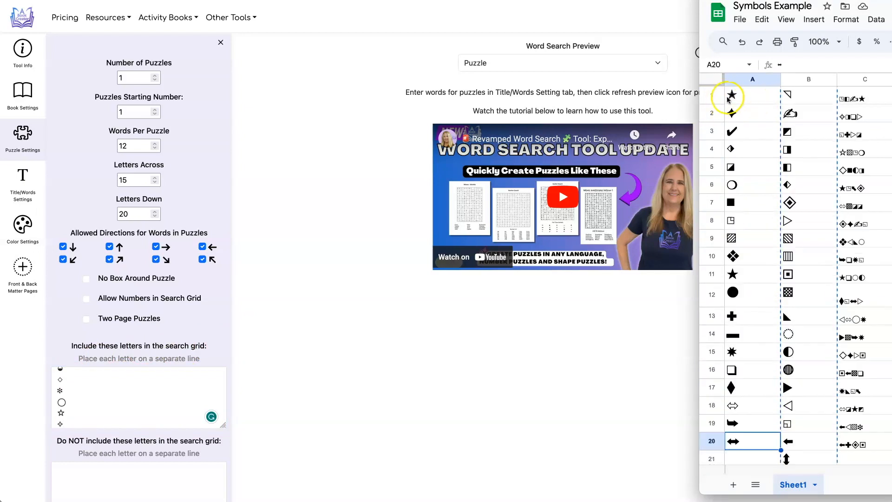
{"action": "left_click", "coordinate": [728, 99], "text": "shift"}
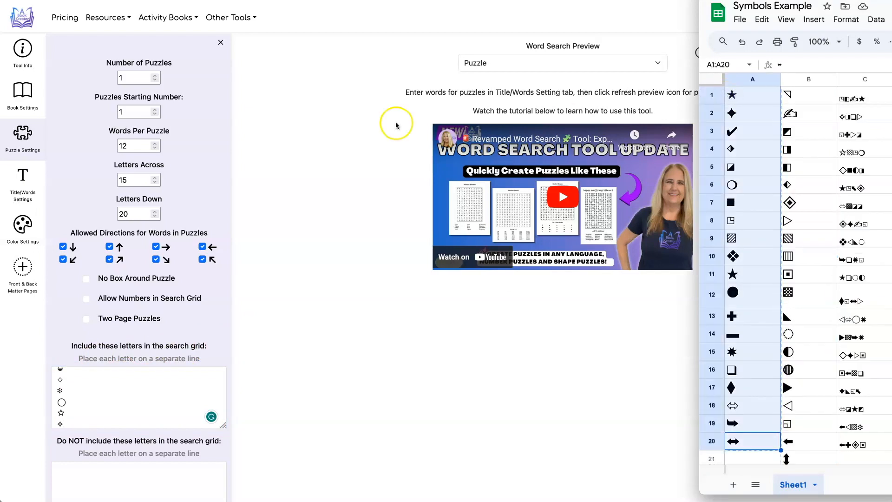
- Set the words per puzzle to 20 and the letters across to 20
{"action": "left_click", "coordinate": [193, 126]}
{"action": "left_click_drag", "start_coordinate": [133, 146], "coordinate": [106, 145]}
{"action": "type", "text": "20"}
{"action": "left_click_drag", "start_coordinate": [140, 179], "coordinate": [114, 179]}
{"action": "type", "text": "20"}
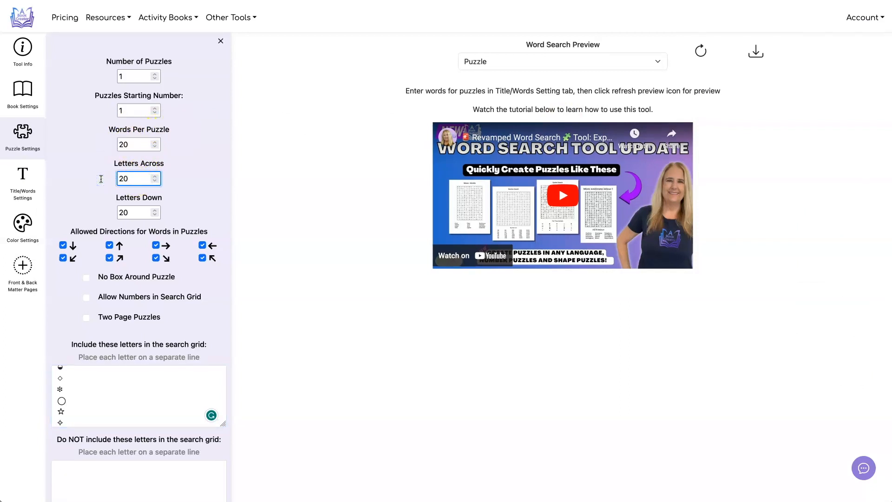
{"action": "left_click", "coordinate": [211, 146]}
- Copy the letters A to Z from cells F1:F26 of the spreadsheet into the list of letters not to include in the search grid
{"action": "scroll", "coordinate": [213, 151], "scroll_direction": "down", "scroll_amount": 3}
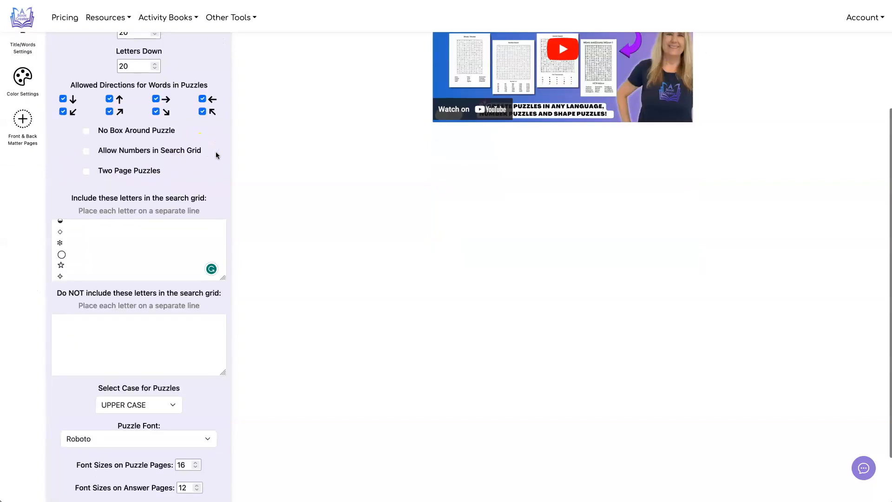
{"action": "scroll", "coordinate": [216, 155], "scroll_direction": "down", "scroll_amount": 1}
{"action": "left_click", "coordinate": [91, 313]}
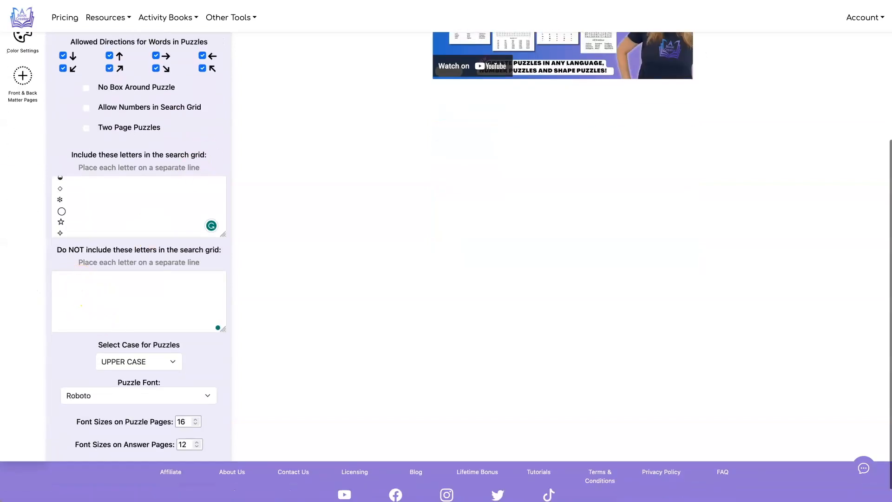
{"action": "key", "text": "super+grave"}
{"action": "left_click_drag", "start_coordinate": [813, 0], "coordinate": [435, 0]}
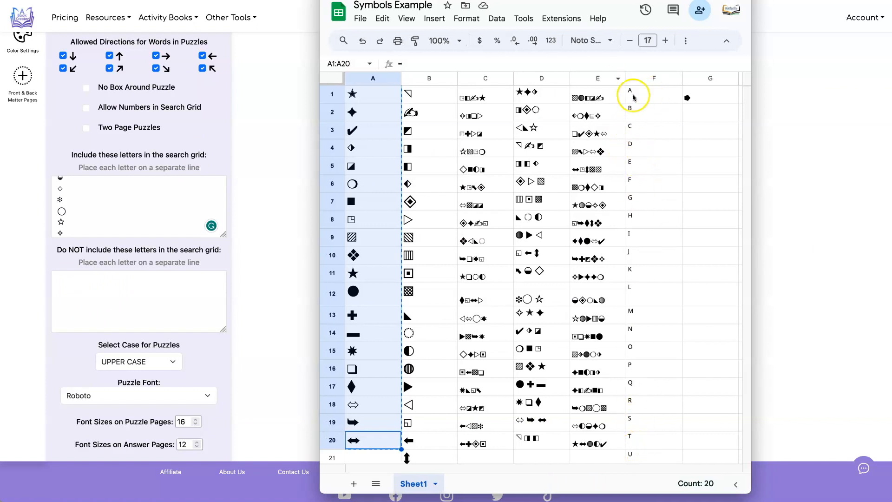
{"action": "left_click", "coordinate": [644, 95]}
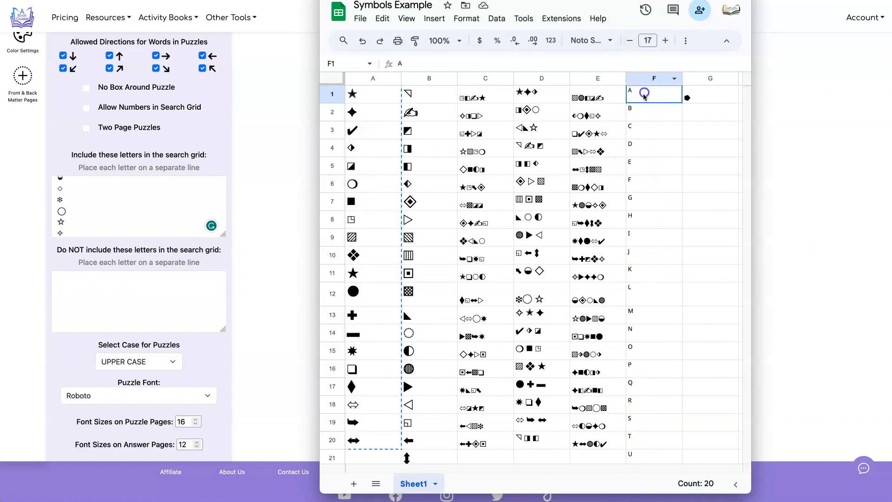
{"action": "scroll", "coordinate": [667, 167], "scroll_direction": "down", "scroll_amount": 4}
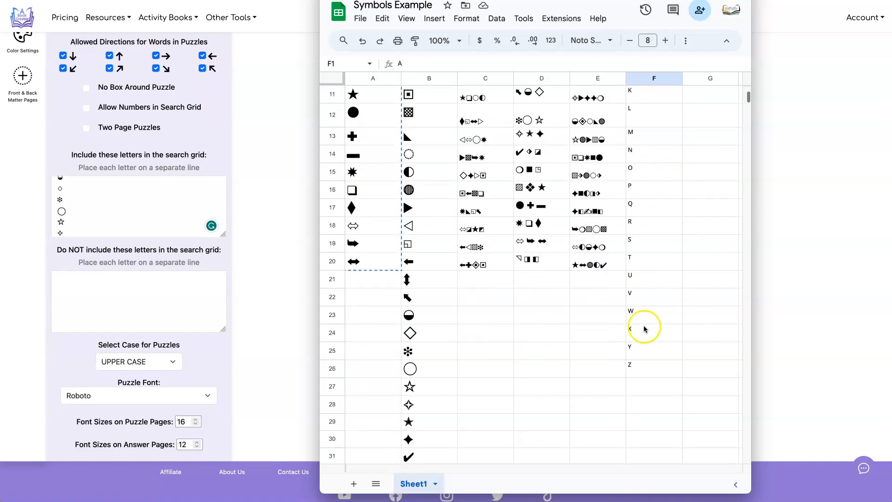
{"action": "left_click", "coordinate": [644, 371], "text": "shift"}
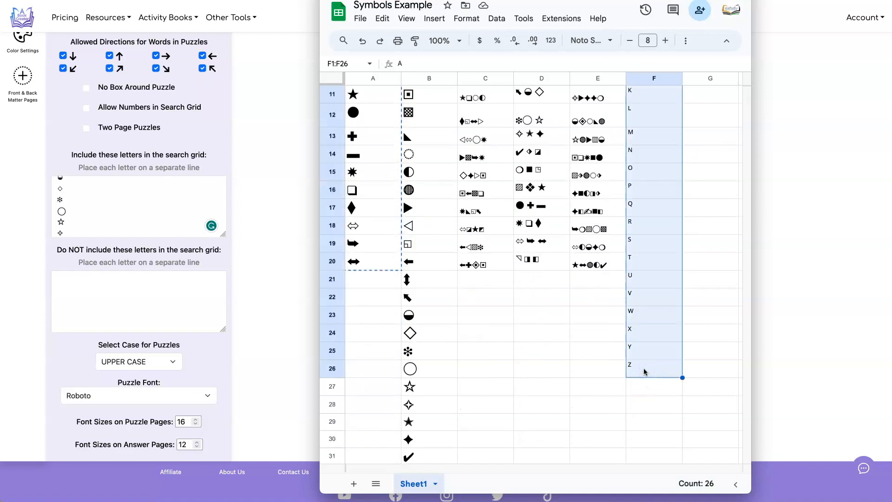
{"action": "left_click", "coordinate": [79, 282]}
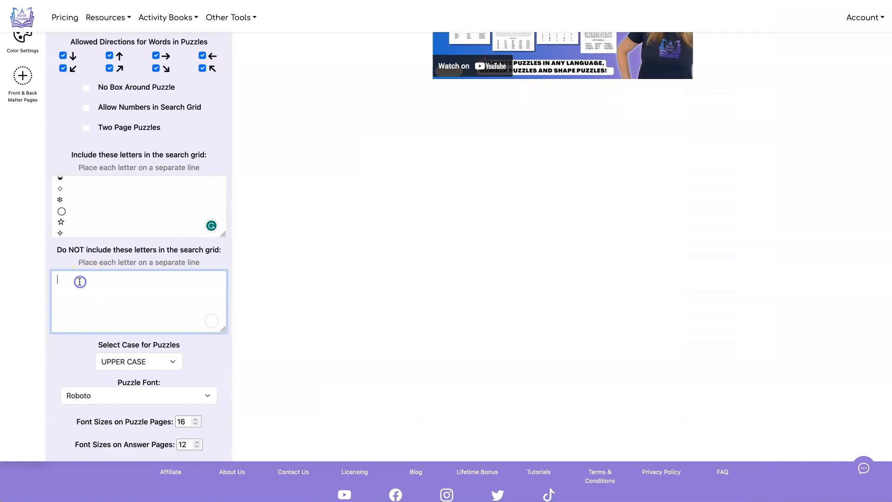
{"action": "key", "text": "super+v"}
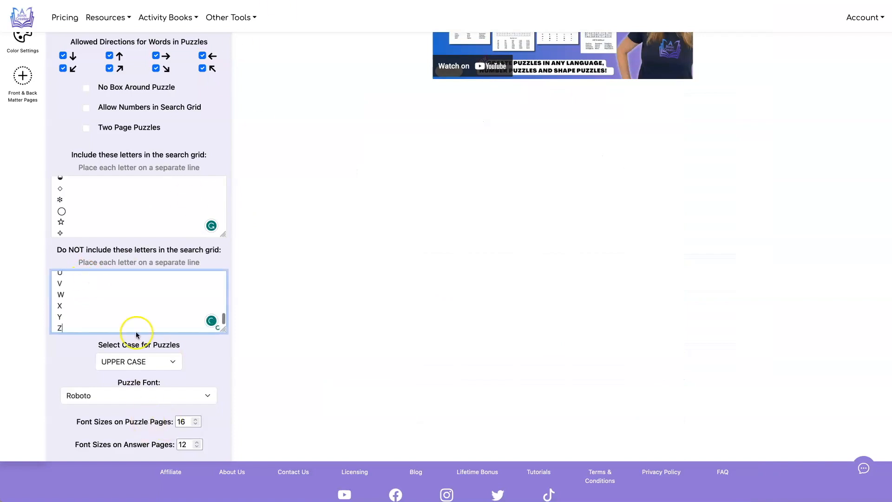
{"action": "scroll", "coordinate": [122, 299], "scroll_direction": "up", "scroll_amount": 1}
{"action": "scroll", "coordinate": [122, 299], "scroll_direction": "up", "scroll_amount": 5}
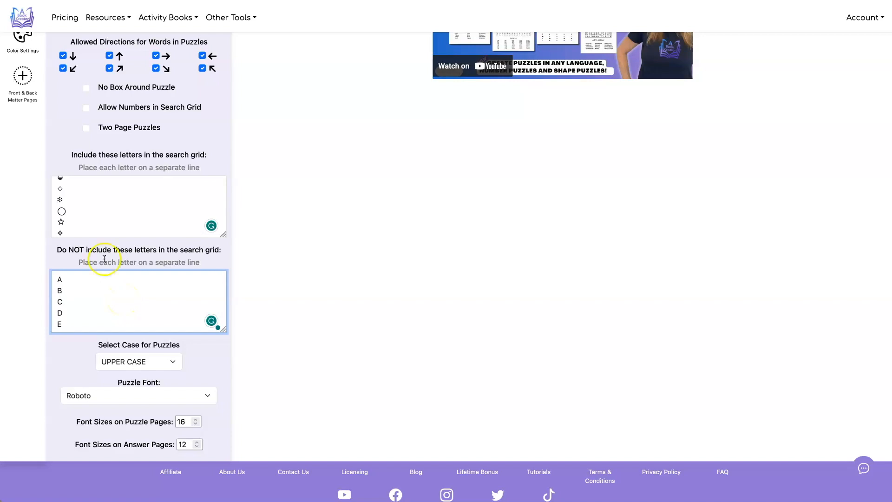
- Fill the Words for Puzzles list in the title/words settings with the symbols from spreadsheet cells A1:A20 and refresh the puzzle preview
{"action": "scroll", "coordinate": [86, 232], "scroll_direction": "up", "scroll_amount": 5}
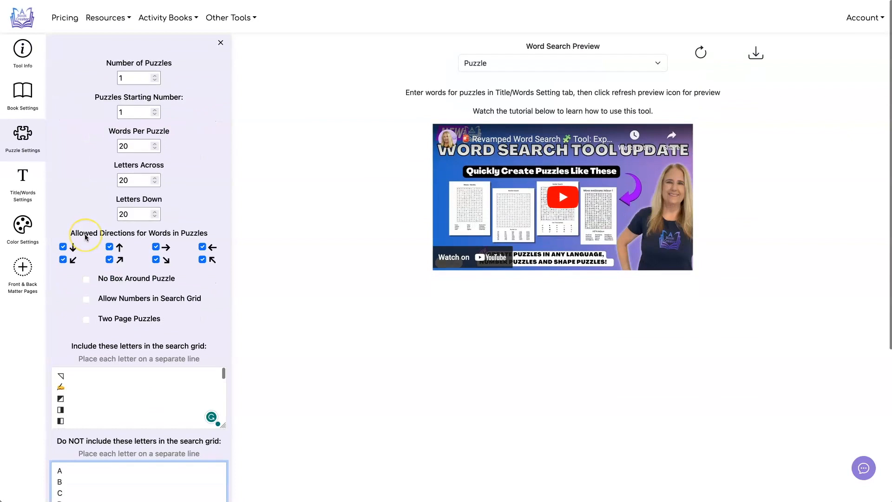
{"action": "scroll", "coordinate": [86, 237], "scroll_direction": "down", "scroll_amount": 5}
{"action": "scroll", "coordinate": [91, 99], "scroll_direction": "up", "scroll_amount": 5}
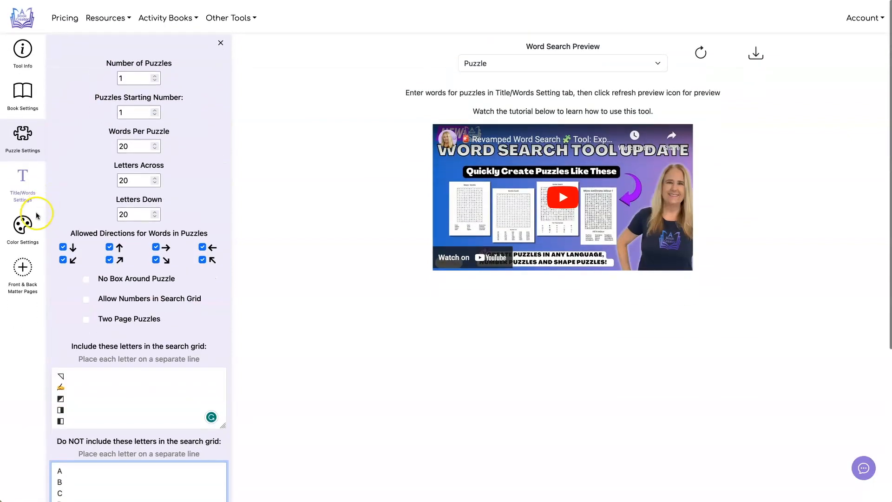
{"action": "left_click", "coordinate": [23, 178]}
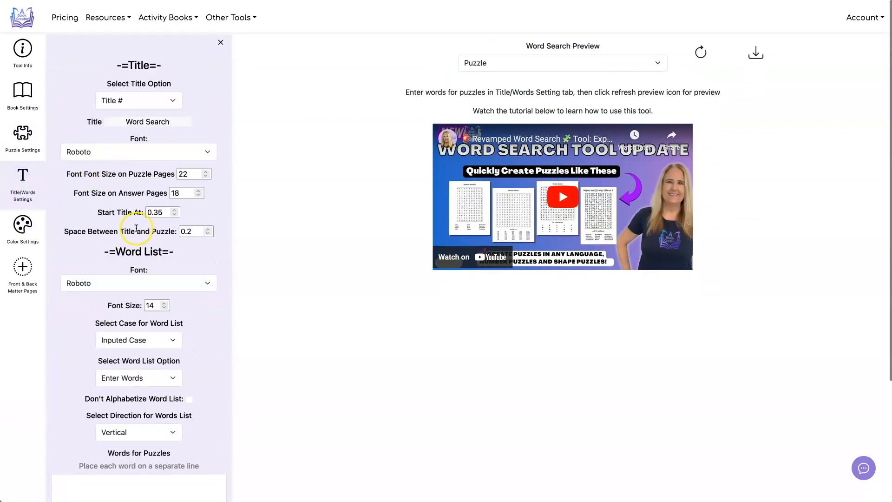
{"action": "scroll", "coordinate": [136, 228], "scroll_direction": "down", "scroll_amount": 3}
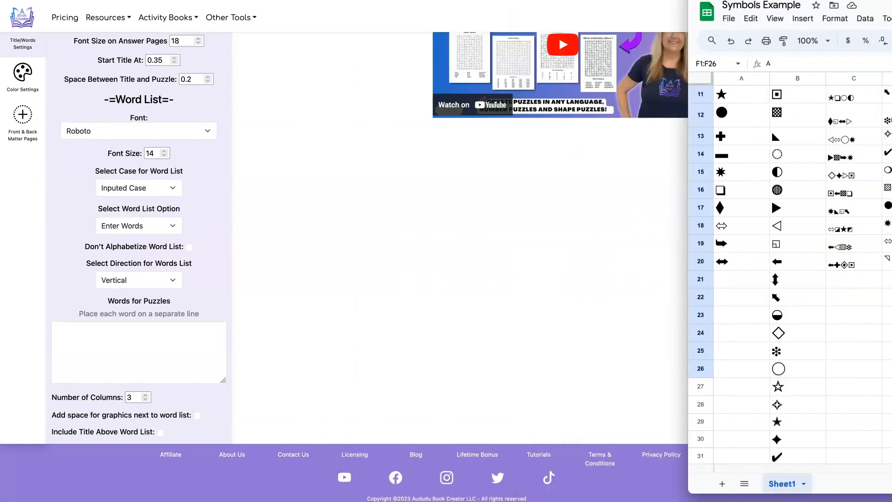
{"action": "left_click", "coordinate": [731, 261]}
{"action": "scroll", "coordinate": [704, 114], "scroll_direction": "up", "scroll_amount": 4}
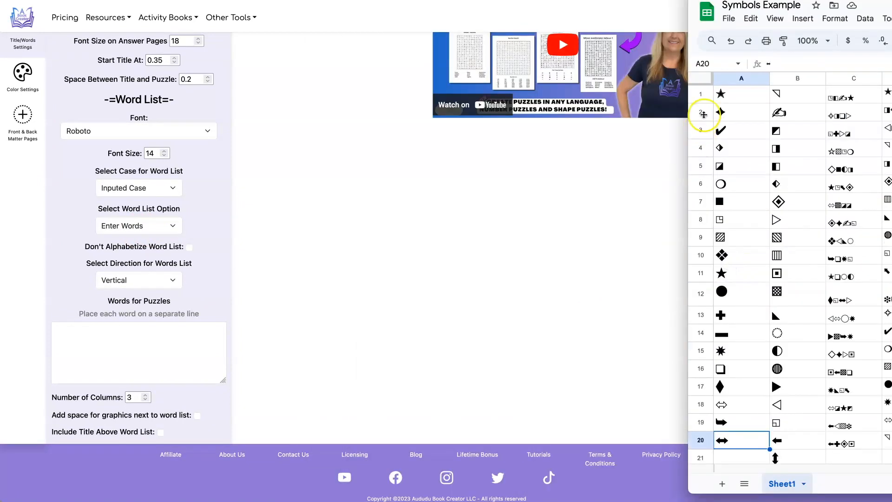
{"action": "left_click", "coordinate": [730, 91], "text": "shift"}
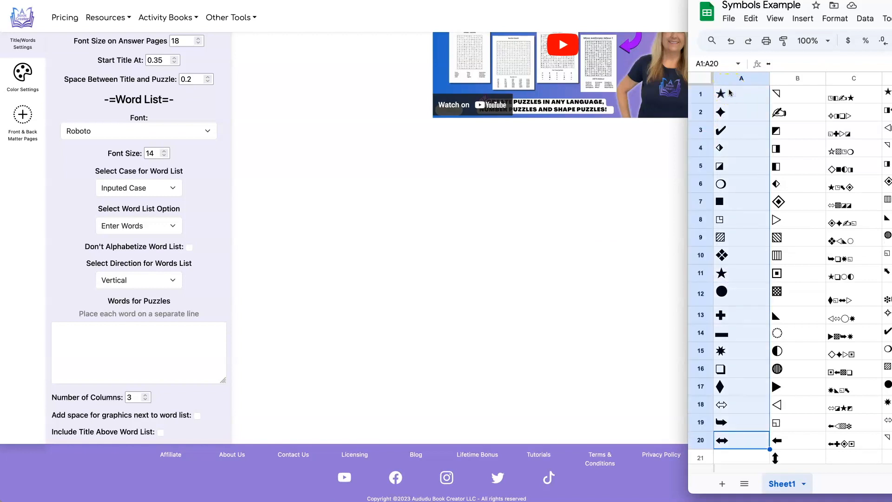
{"action": "left_click", "coordinate": [92, 338]}
{"action": "key", "text": "ctrl+v"}
{"action": "scroll", "coordinate": [422, 325], "scroll_direction": "up", "scroll_amount": 5}
{"action": "left_click", "coordinate": [699, 46]}
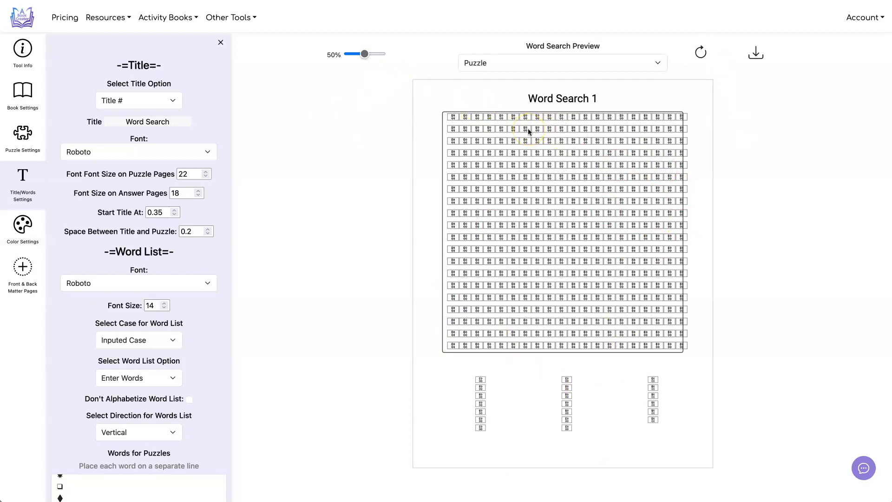
- Set the word list font to NotoSansSymbols2-Regular
{"action": "scroll", "coordinate": [368, 216], "scroll_direction": "down", "scroll_amount": 1}
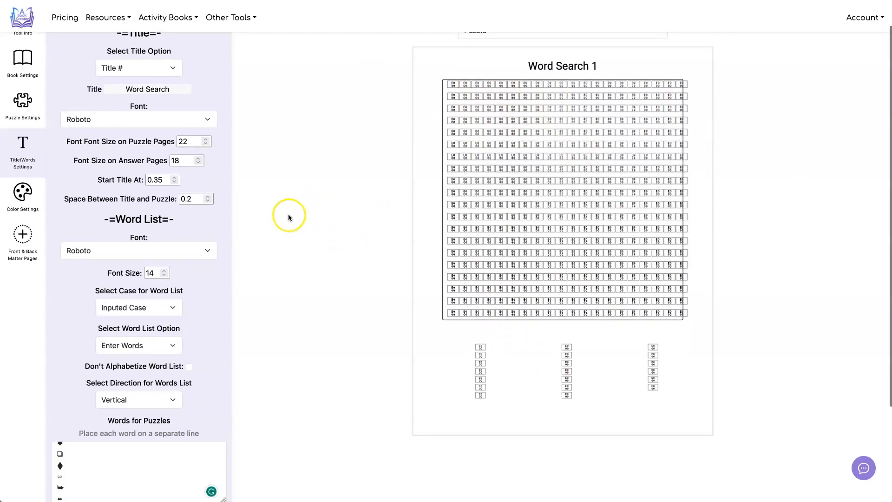
{"action": "left_click", "coordinate": [113, 251]}
{"action": "scroll", "coordinate": [121, 269], "scroll_direction": "down", "scroll_amount": 2}
{"action": "scroll", "coordinate": [121, 268], "scroll_direction": "down", "scroll_amount": 5}
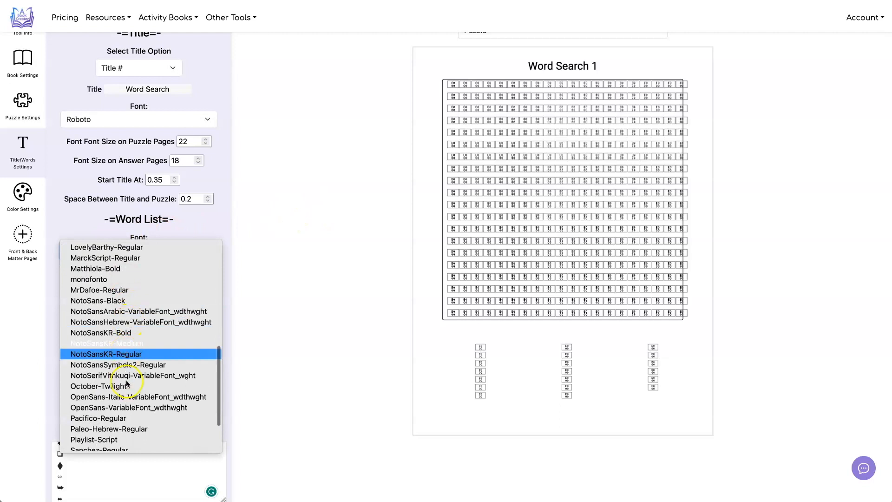
{"action": "left_click", "coordinate": [127, 369]}
- Set the puzzle font in the puzzle settings to NotoSansSymbols2-Regular and refresh the preview
{"action": "left_click", "coordinate": [21, 105]}
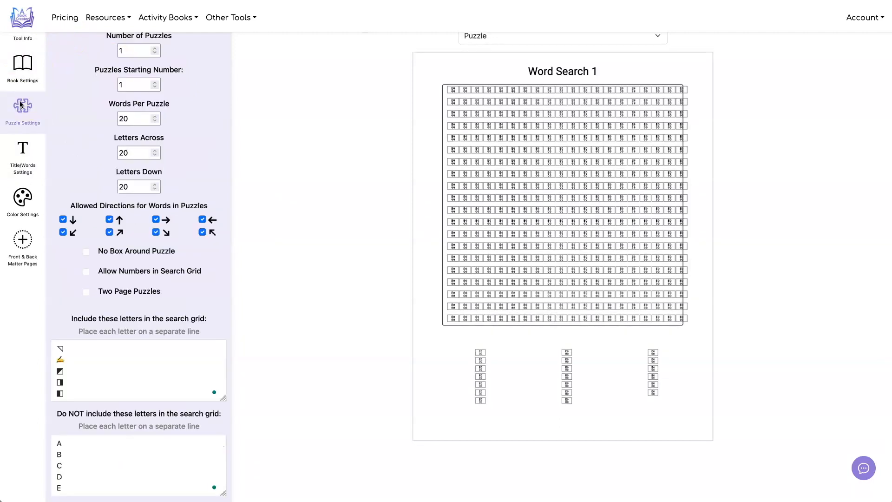
{"action": "scroll", "coordinate": [77, 130], "scroll_direction": "down", "scroll_amount": 4}
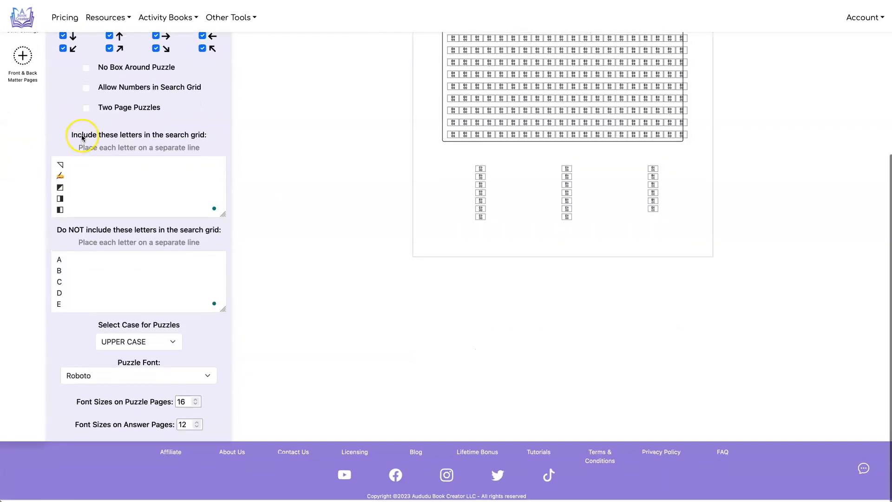
{"action": "left_click", "coordinate": [142, 378]}
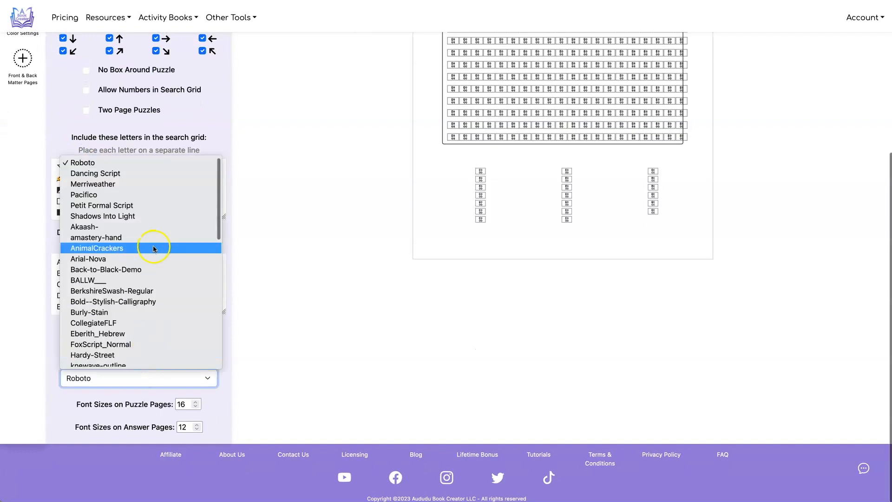
{"action": "scroll", "coordinate": [155, 258], "scroll_direction": "down", "scroll_amount": 5}
{"action": "scroll", "coordinate": [154, 249], "scroll_direction": "down", "scroll_amount": 1}
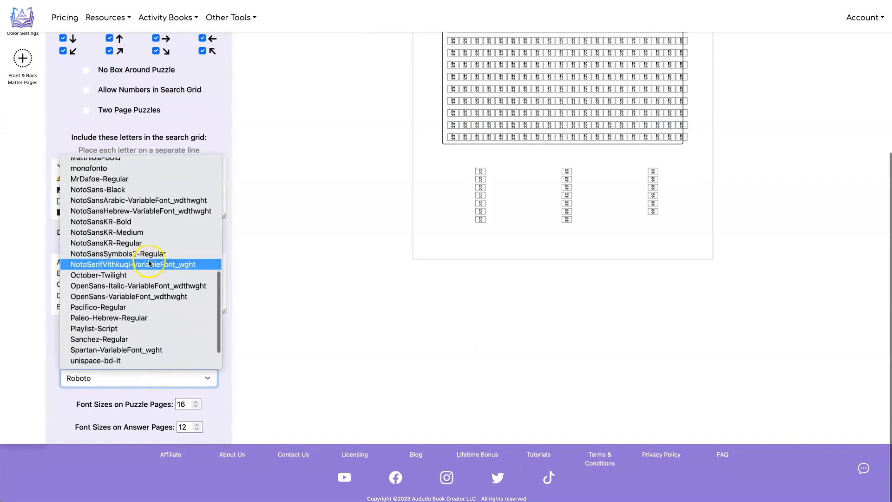
{"action": "left_click", "coordinate": [156, 253]}
{"action": "scroll", "coordinate": [323, 278], "scroll_direction": "up", "scroll_amount": 5}
{"action": "scroll", "coordinate": [323, 278], "scroll_direction": "down", "scroll_amount": 1}
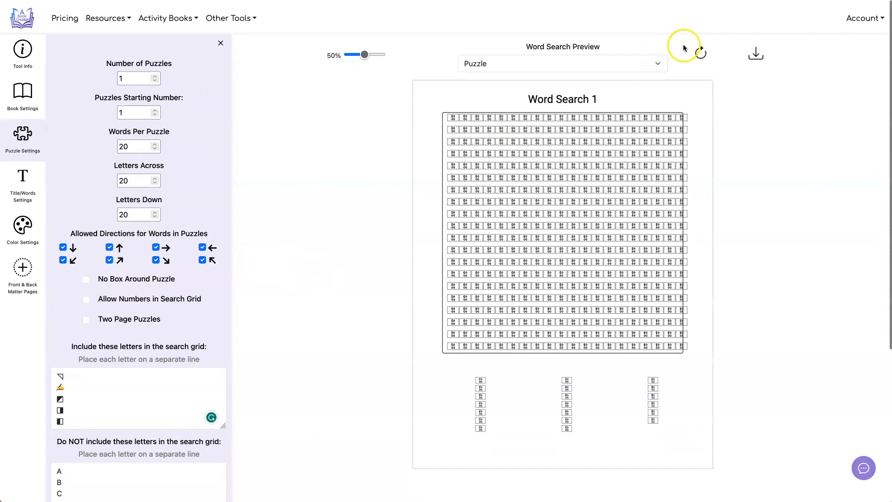
{"action": "left_click", "coordinate": [699, 52]}
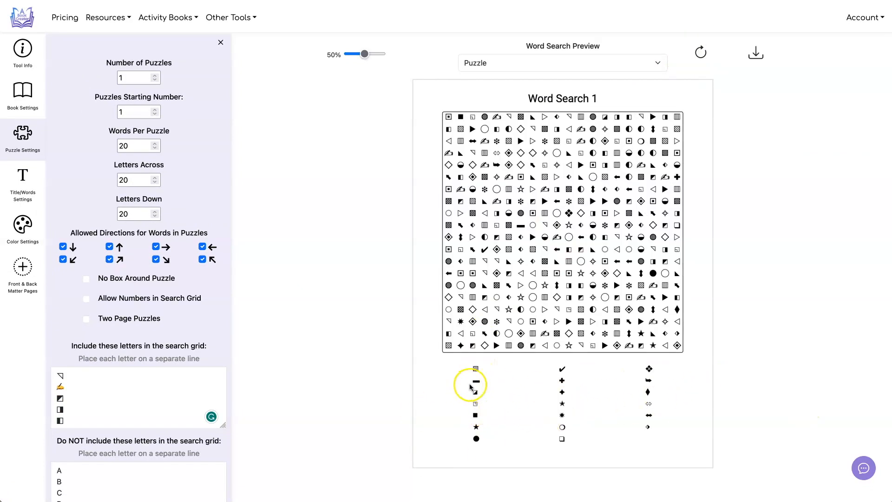
- Set the word list's number of columns to 5 in the title/words settings and refresh the preview
{"action": "left_click", "coordinate": [25, 173]}
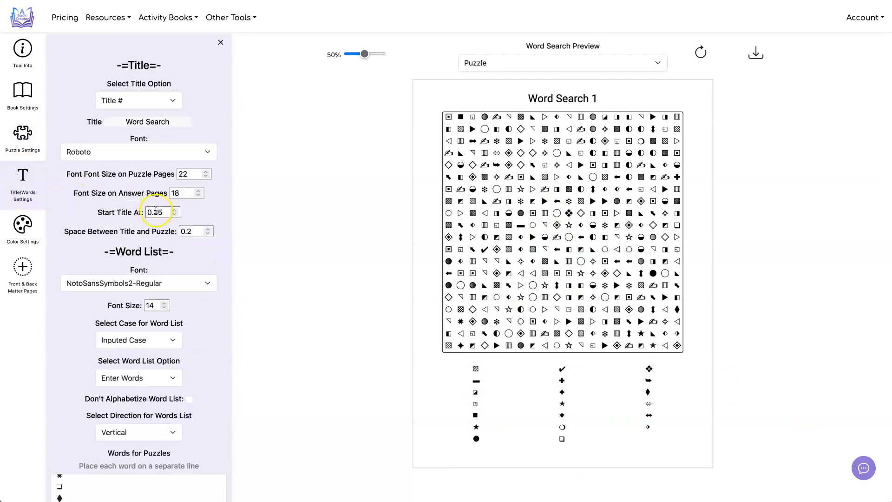
{"action": "scroll", "coordinate": [156, 210], "scroll_direction": "down", "scroll_amount": 3}
{"action": "scroll", "coordinate": [218, 216], "scroll_direction": "down", "scroll_amount": 1}
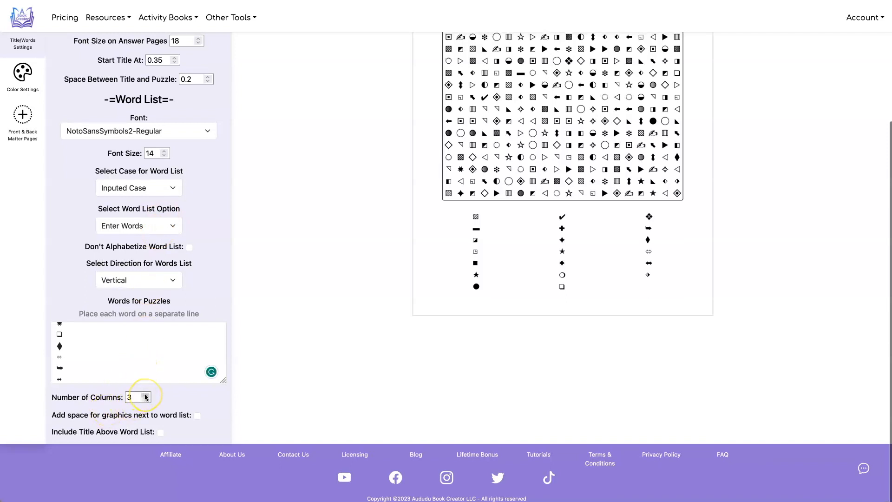
{"action": "scroll", "coordinate": [321, 247], "scroll_direction": "up", "scroll_amount": 5}
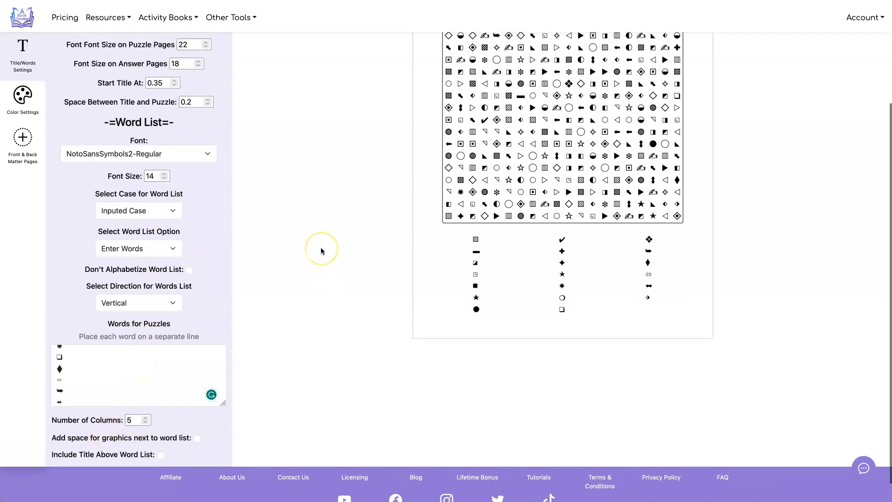
{"action": "left_click", "coordinate": [701, 52]}
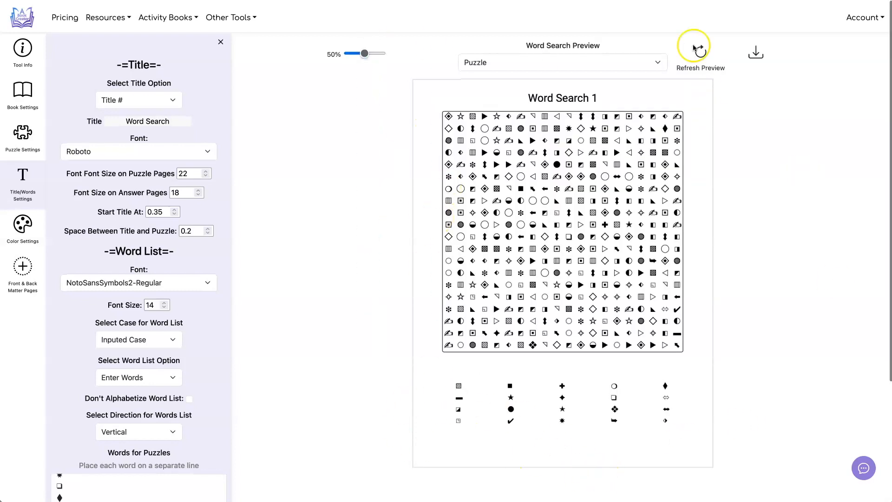
- Preview the answer page to check the circled symbols, and return to the puzzle preview
{"action": "left_click", "coordinate": [614, 62]}
{"action": "left_click", "coordinate": [615, 70]}
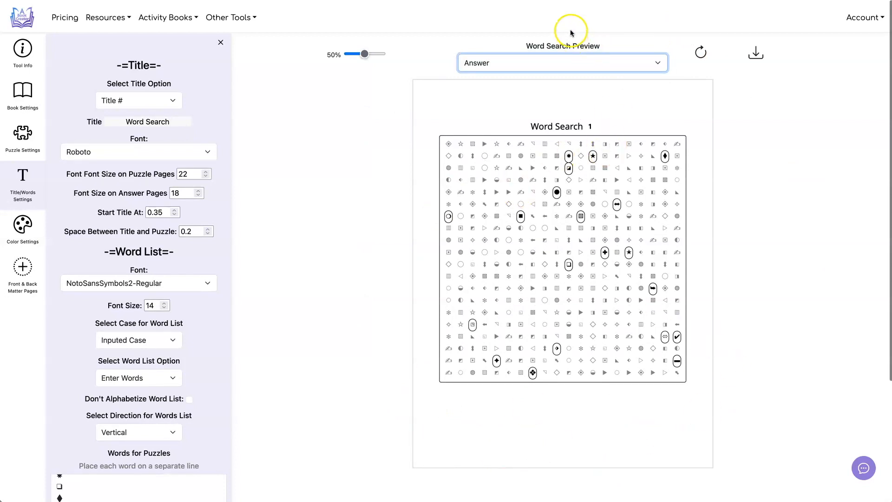
{"action": "left_click", "coordinate": [574, 60]}
{"action": "left_click", "coordinate": [574, 46]}
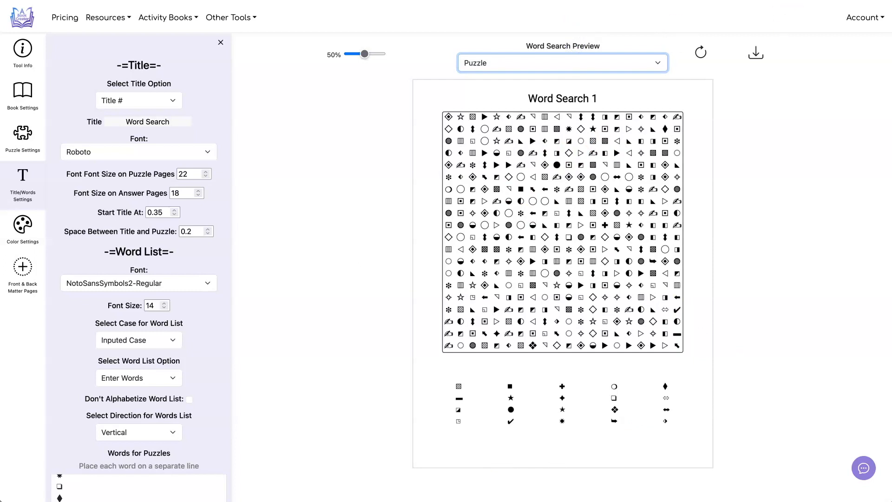
- Replace the letters to include in the search grid with the symbols from cells B1:B48 of the Symbols Example spreadsheet
{"action": "left_click_drag", "start_coordinate": [891, 4], "coordinate": [776, 1]}
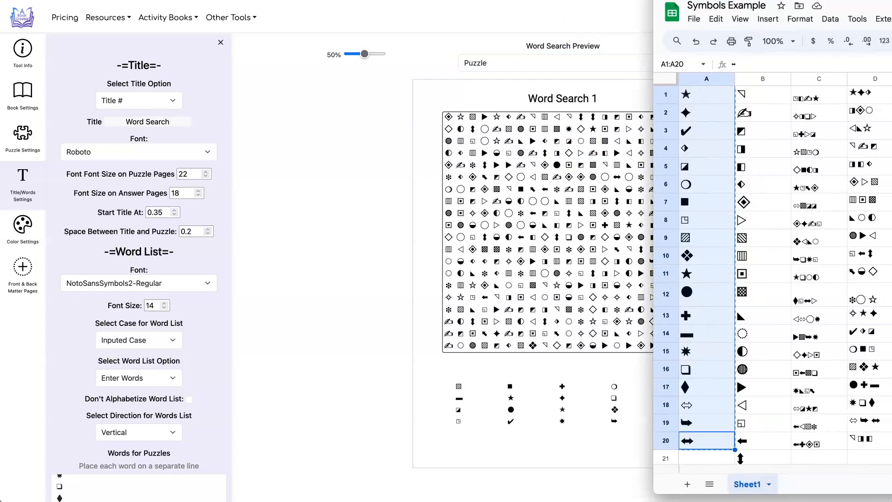
{"action": "left_click", "coordinate": [765, 95]}
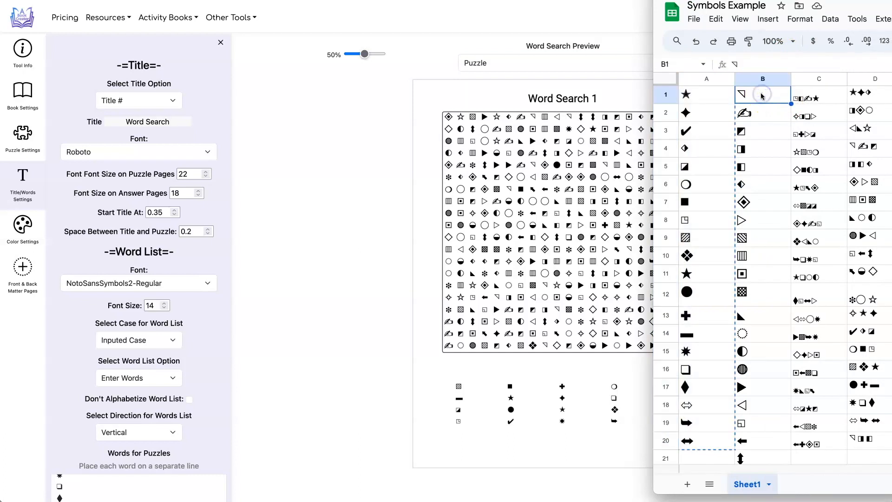
{"action": "scroll", "coordinate": [762, 96], "scroll_direction": "down", "scroll_amount": 2}
{"action": "scroll", "coordinate": [763, 96], "scroll_direction": "down", "scroll_amount": 5}
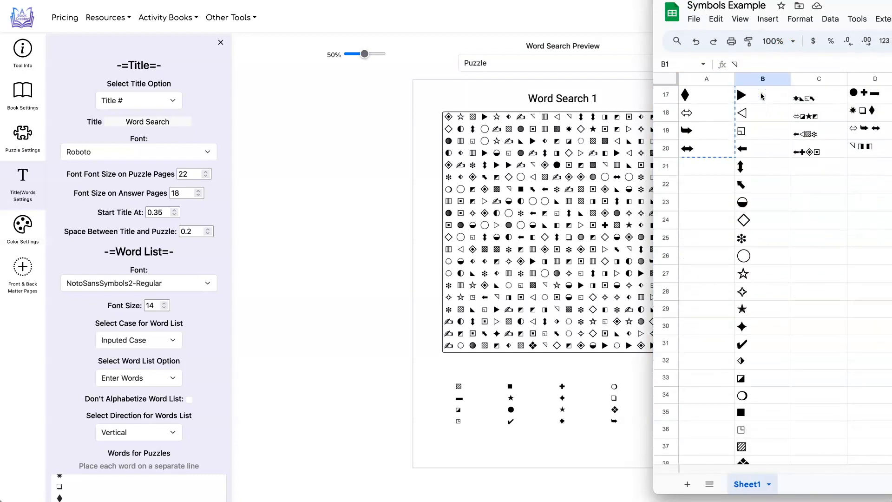
{"action": "scroll", "coordinate": [762, 97], "scroll_direction": "down", "scroll_amount": 4}
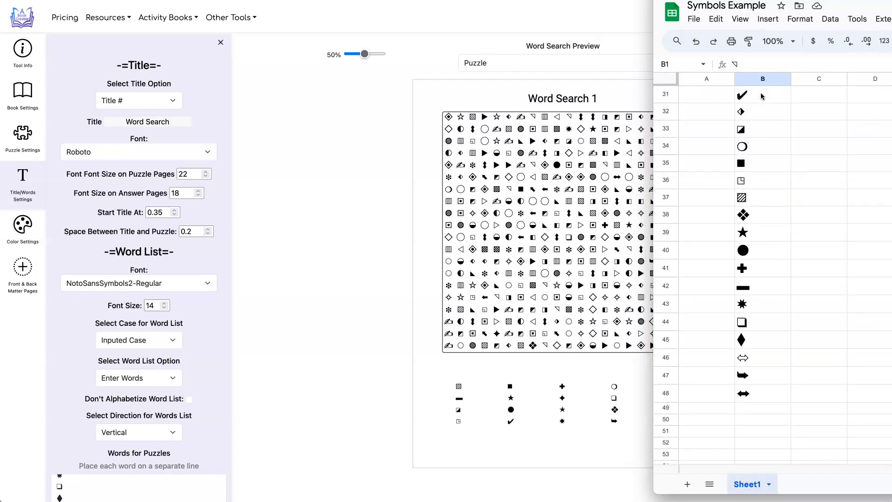
{"action": "left_click", "coordinate": [763, 394], "text": "shift"}
{"action": "left_click", "coordinate": [24, 131]}
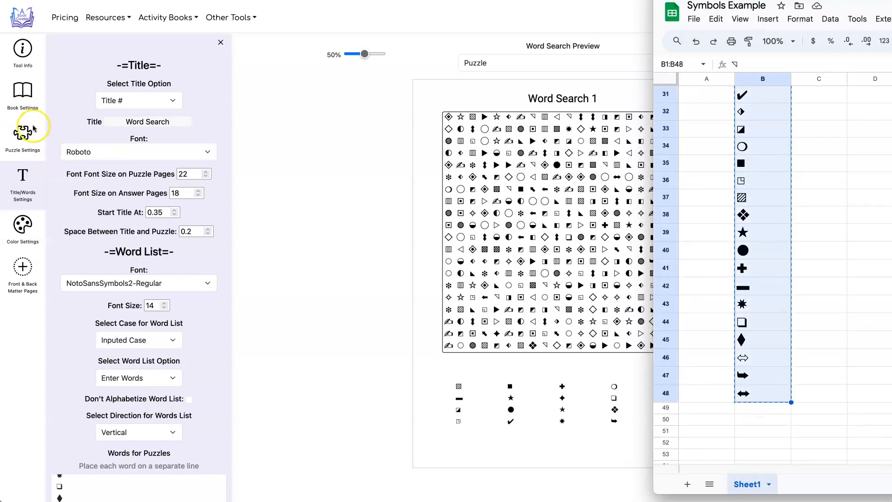
{"action": "left_click_drag", "start_coordinate": [72, 345], "coordinate": [203, 344]}
{"action": "left_click", "coordinate": [92, 383]}
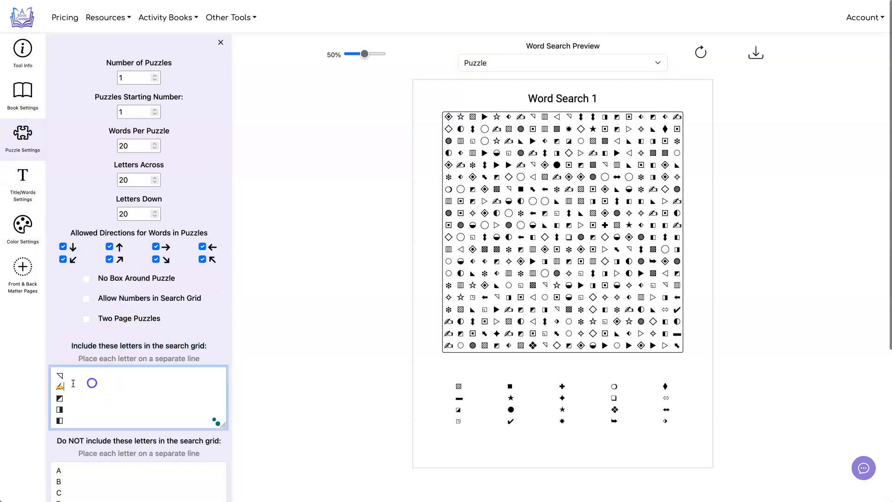
{"action": "key", "text": "ctrl+v"}
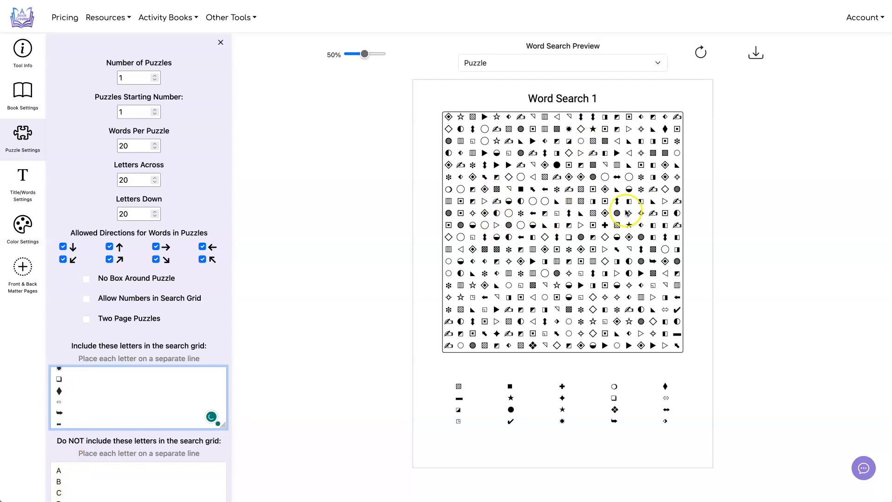
- Replace the Words for Puzzles list with the symbol combinations from spreadsheet cells C1:C20 and refresh the puzzle preview
{"action": "key", "text": "super+Tab"}
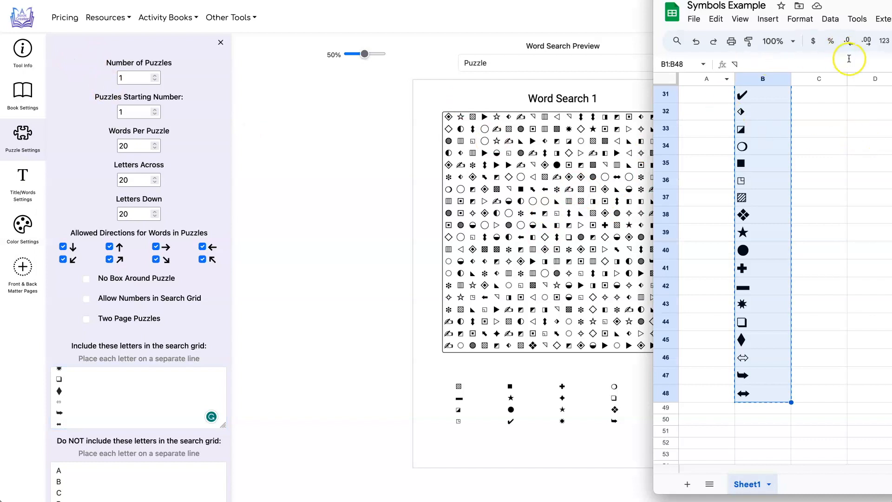
{"action": "scroll", "coordinate": [822, 111], "scroll_direction": "up", "scroll_amount": 10}
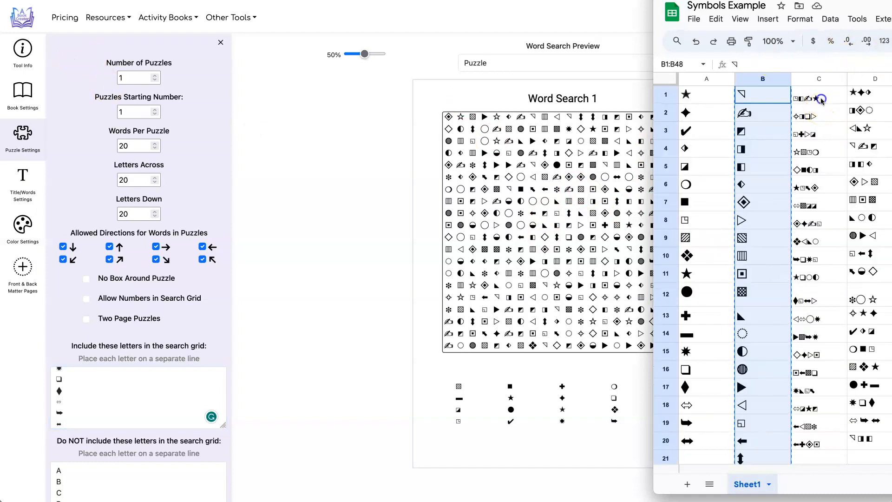
{"action": "left_click", "coordinate": [821, 99]}
{"action": "left_click", "coordinate": [817, 446], "text": "shift"}
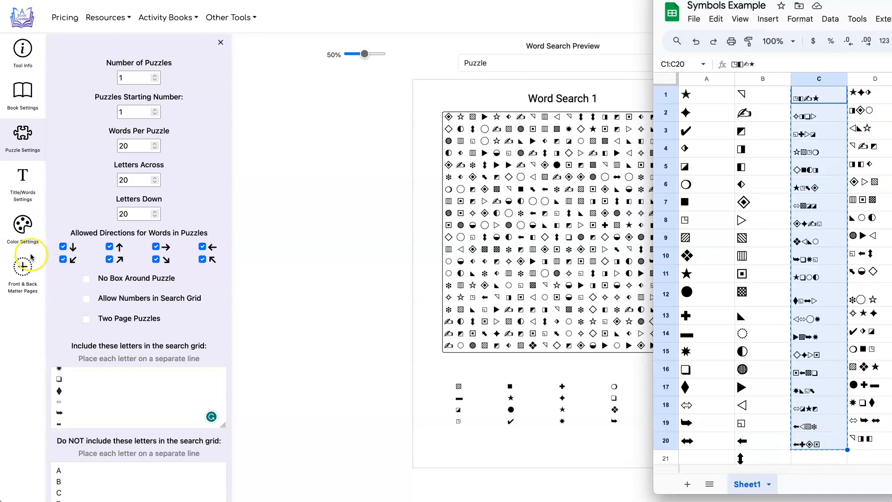
{"action": "left_click", "coordinate": [21, 176]}
{"action": "scroll", "coordinate": [97, 202], "scroll_direction": "down", "scroll_amount": 4}
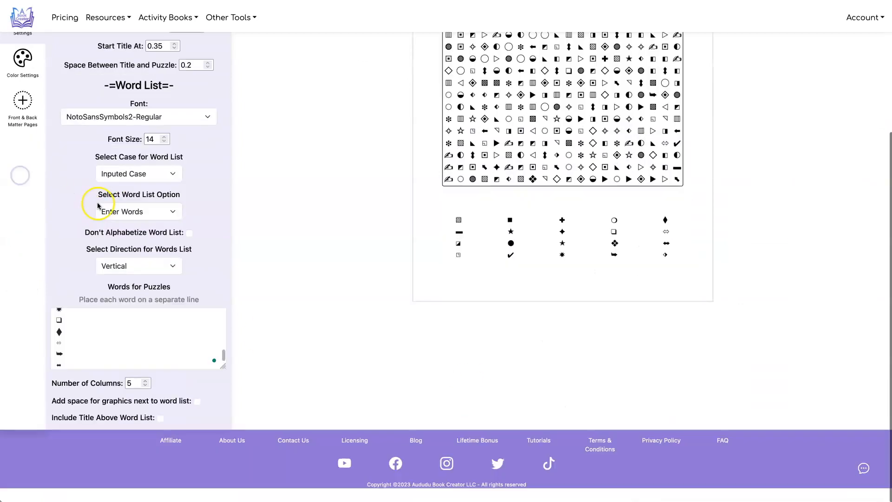
{"action": "left_click", "coordinate": [70, 361]}
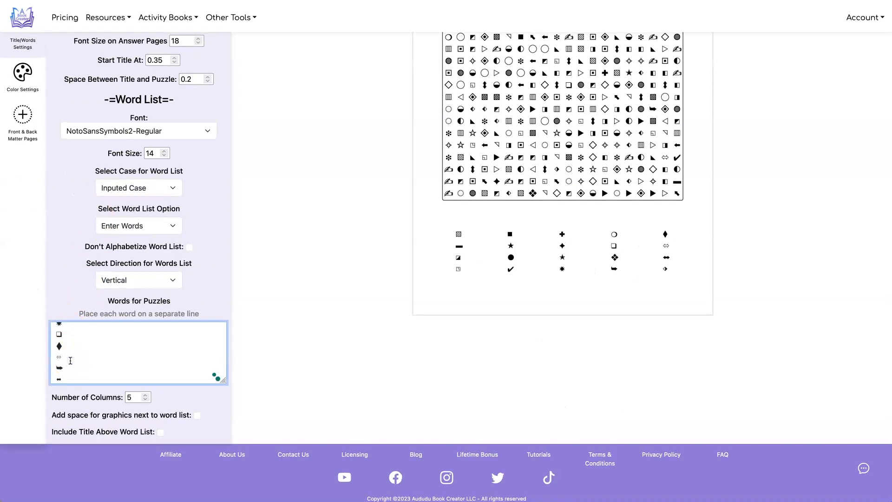
{"action": "key", "text": "ctrl+a"}
{"action": "key", "text": "ctrl+v"}
{"action": "left_click", "coordinate": [79, 350]}
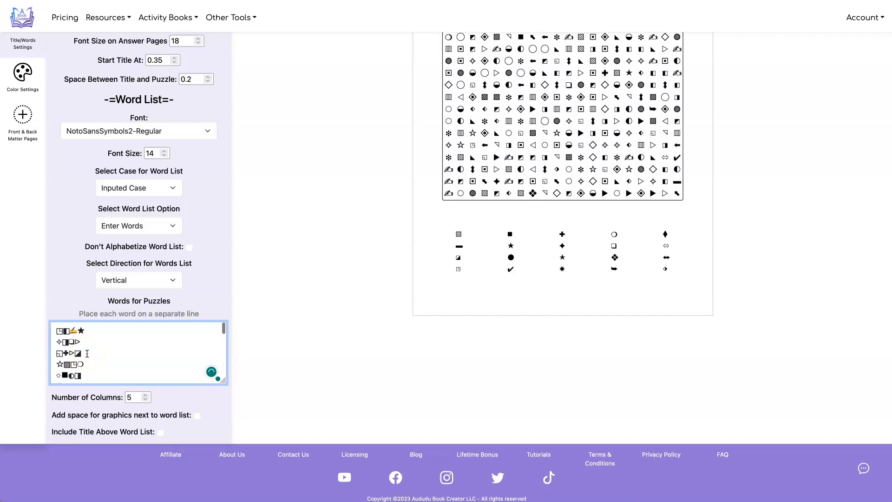
{"action": "left_click", "coordinate": [269, 293]}
{"action": "scroll", "coordinate": [306, 134], "scroll_direction": "down", "scroll_amount": 1}
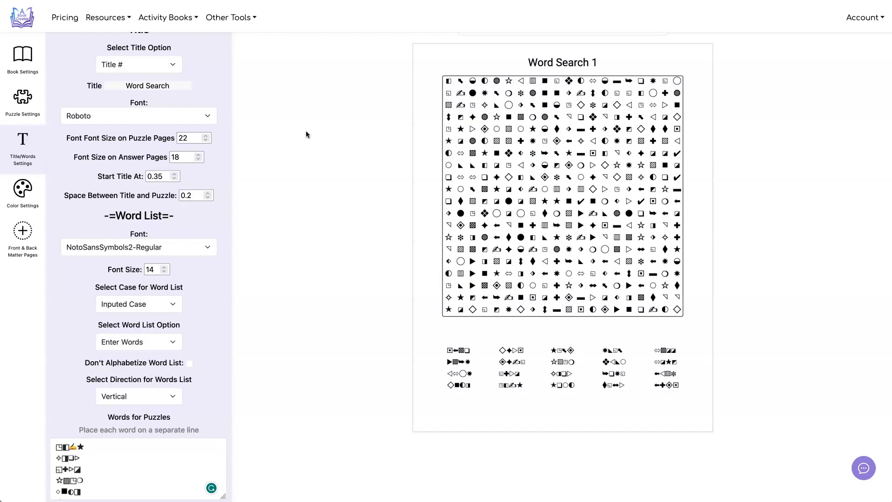